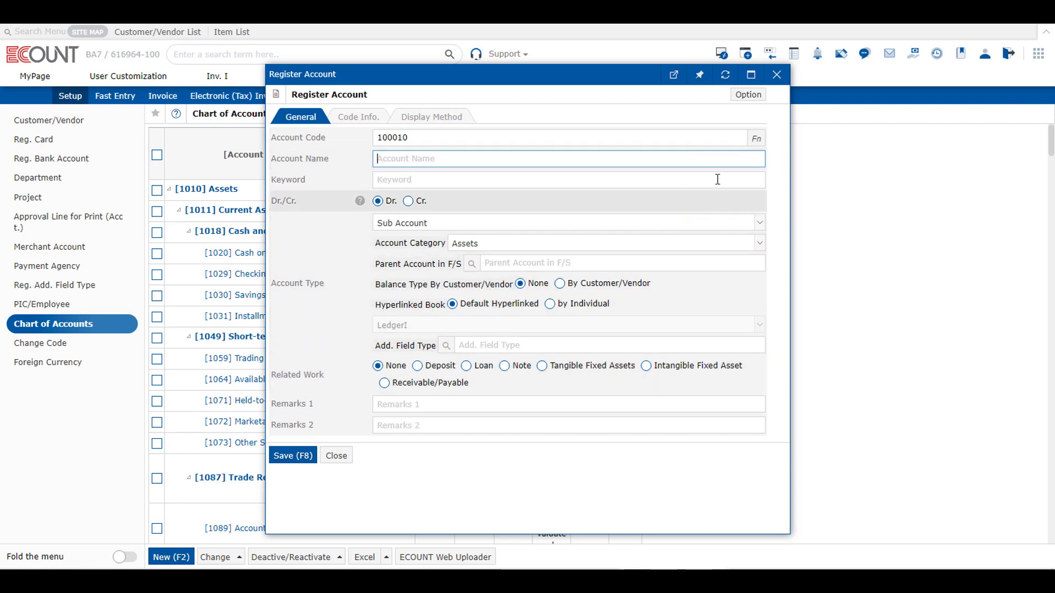
left_click(777, 74)
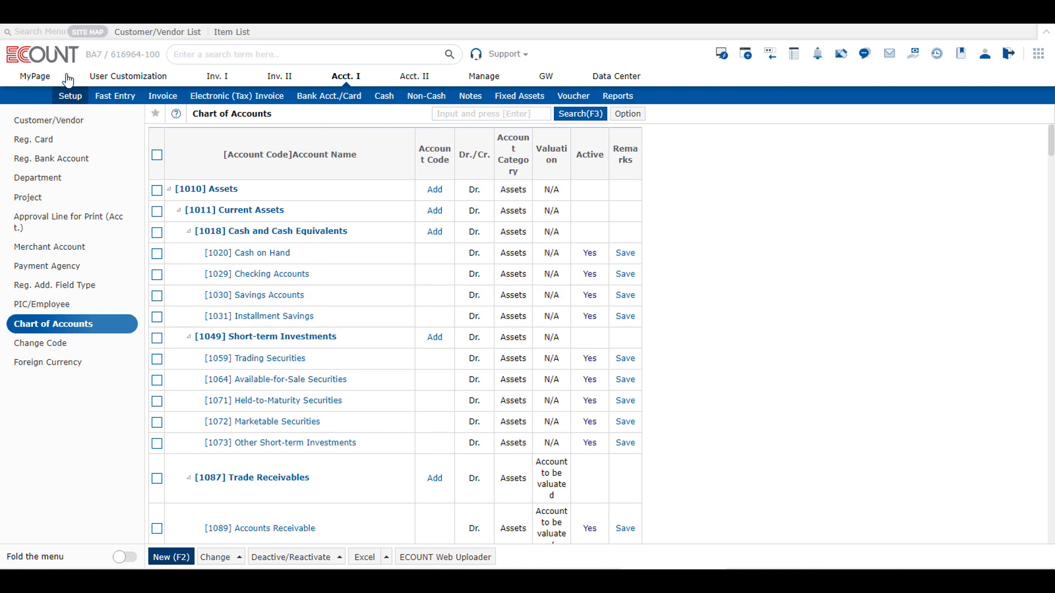
left_click(171, 558)
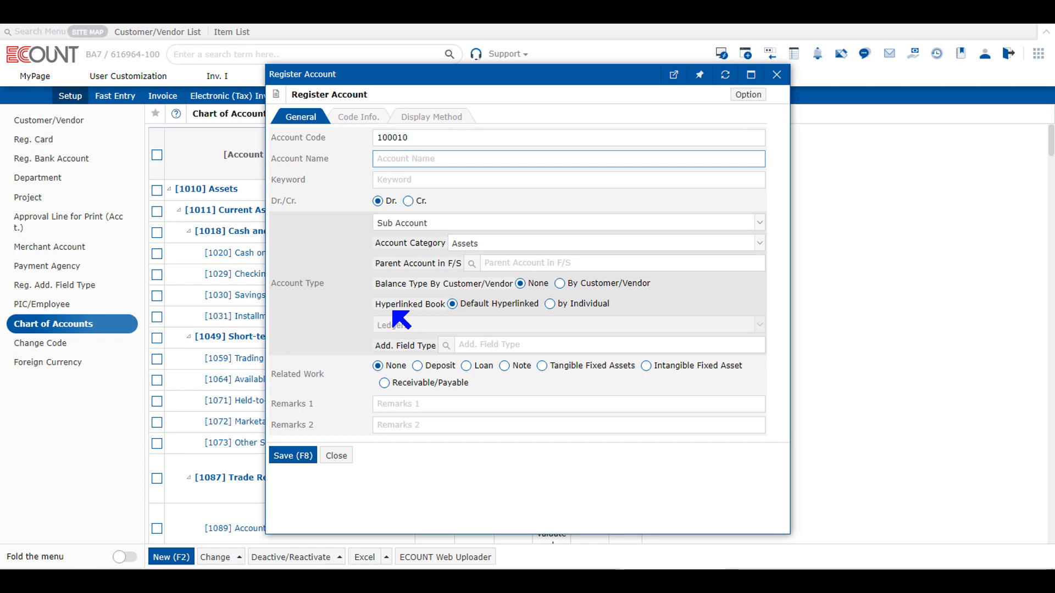
left_click(777, 74)
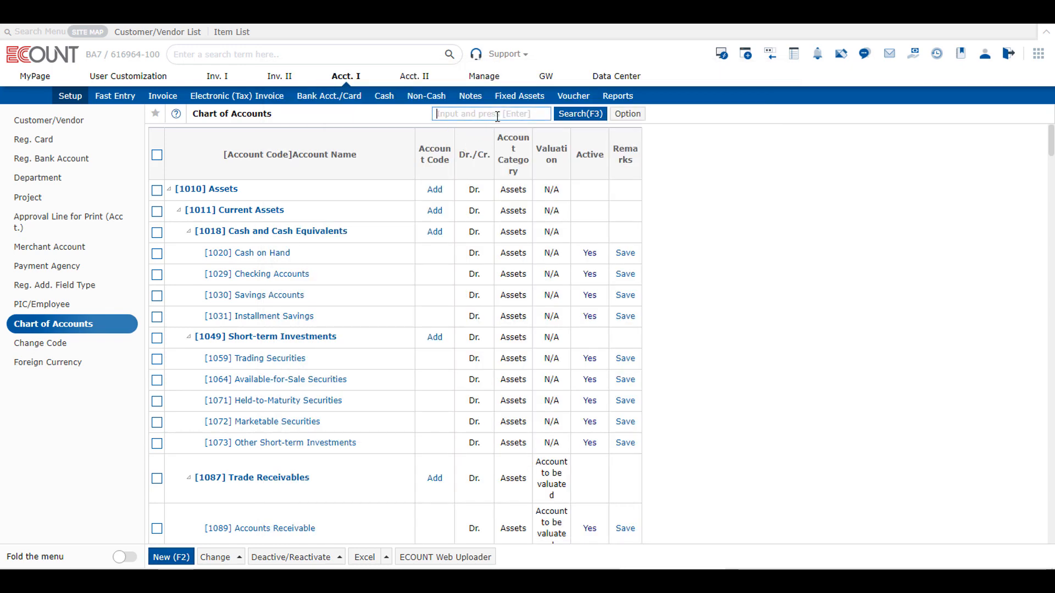
- Search the chart of accounts for "other"
type("H")
key("BackSpace")
type("oh")
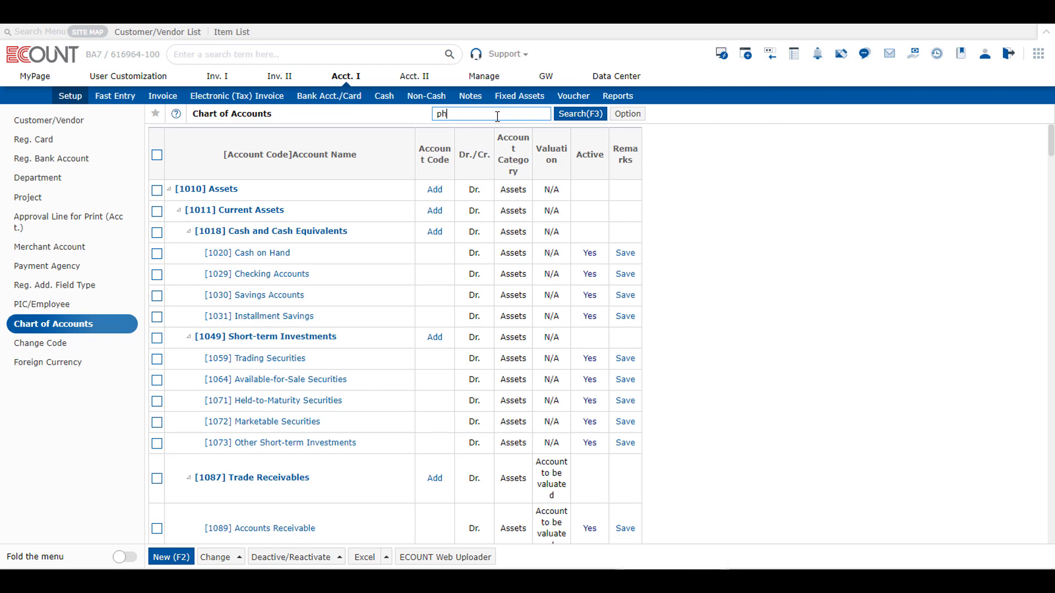
key("BackSpace")
key("BackSpace")
type("other")
key("Return")
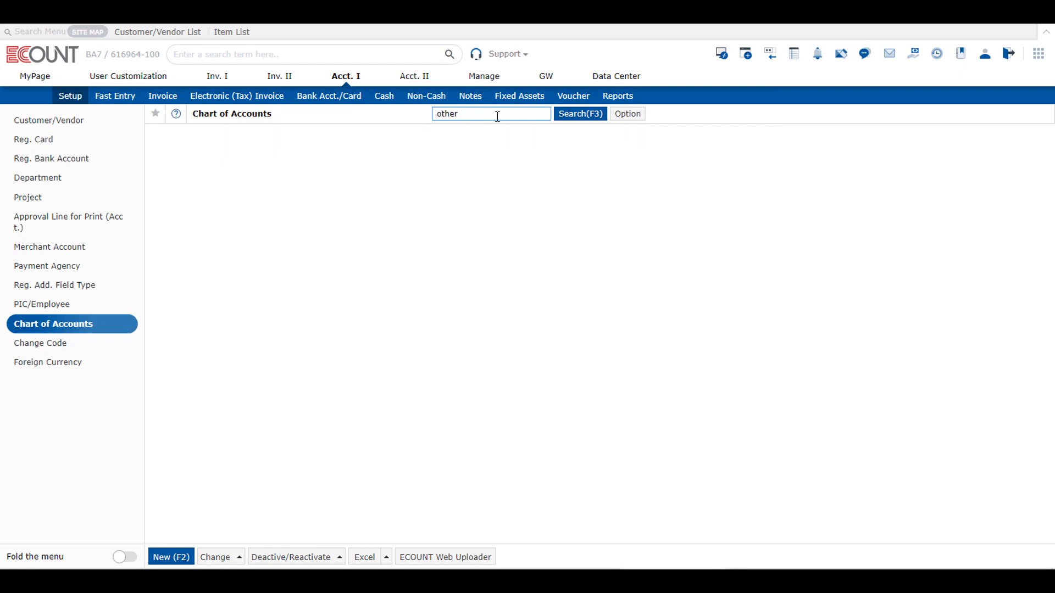
- Open the Other Receivables account and try the Receivable/Payable option under Related Work before selecting None again
left_click(282, 328)
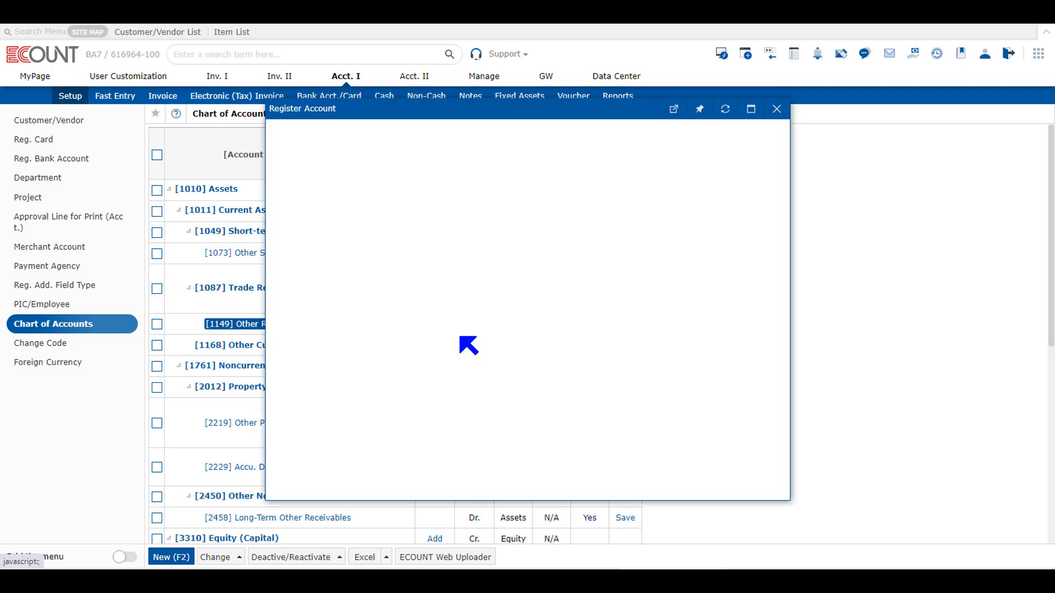
left_click_drag(266, 430, 342, 431)
left_click(343, 431)
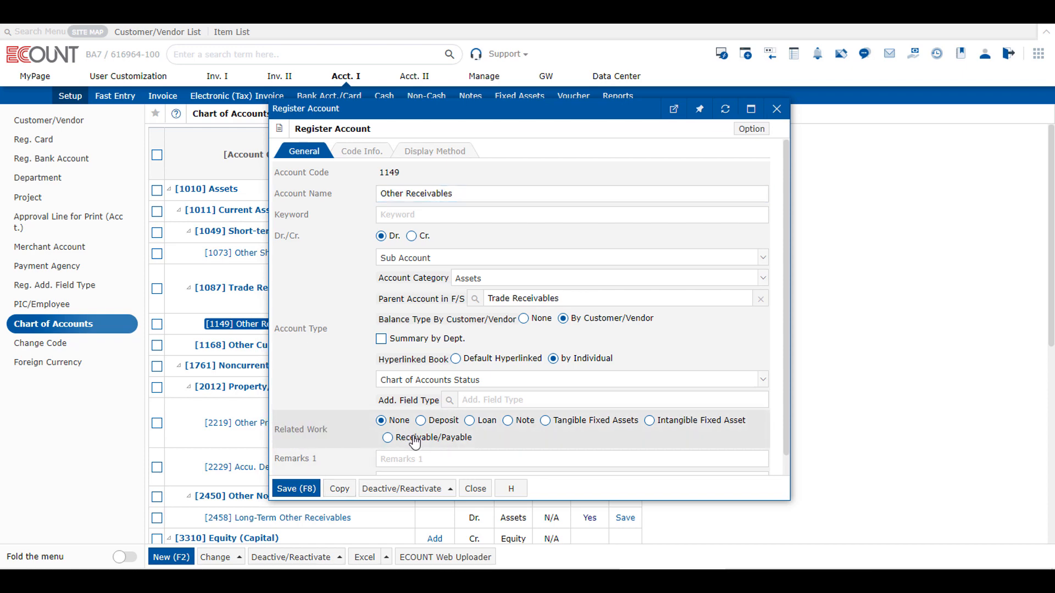
left_click(415, 442)
left_click(394, 421)
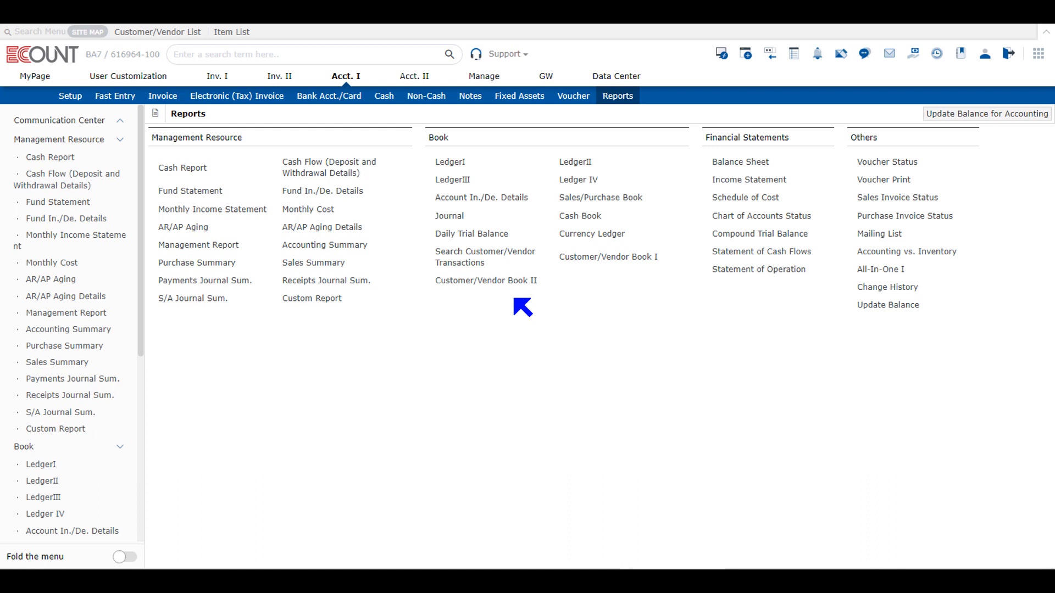
- Open the Customer/Vendor Book I report and go through its account type options All, Receivable and Payable
left_click(608, 258)
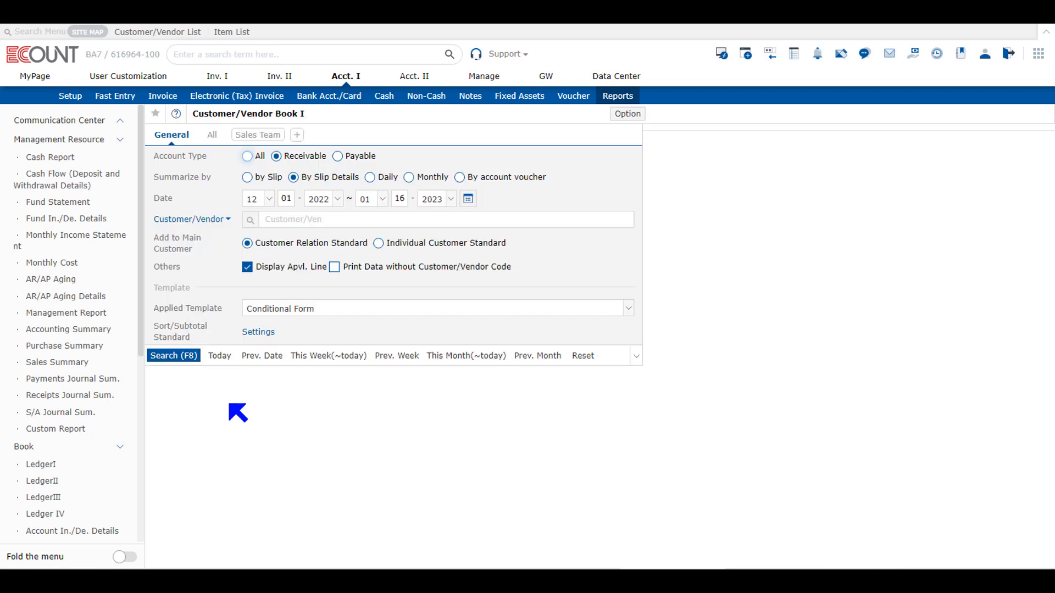
left_click_drag(150, 159, 207, 163)
left_click(257, 158)
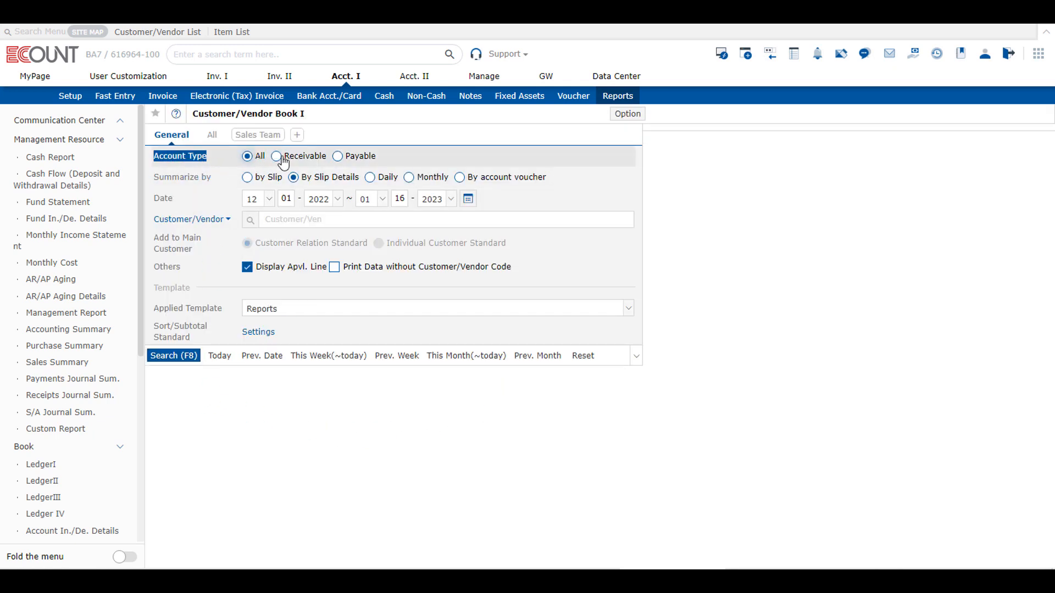
left_click(311, 163)
left_click(361, 164)
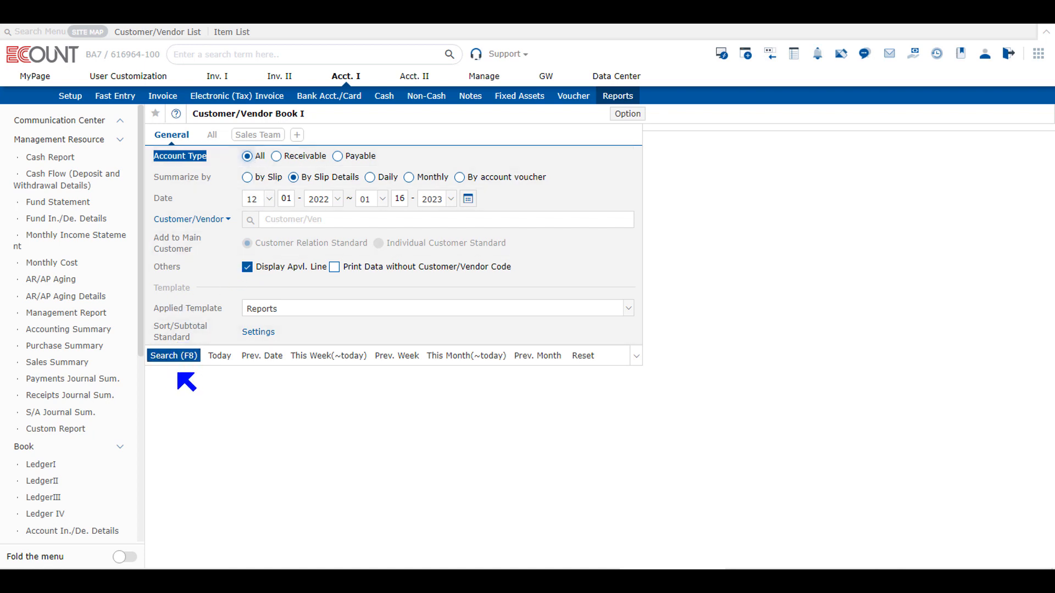
- Run the Receivable book by slip details for Costco from 10/01/2022 to 01/16/2023 with the Reports template
left_click(314, 159)
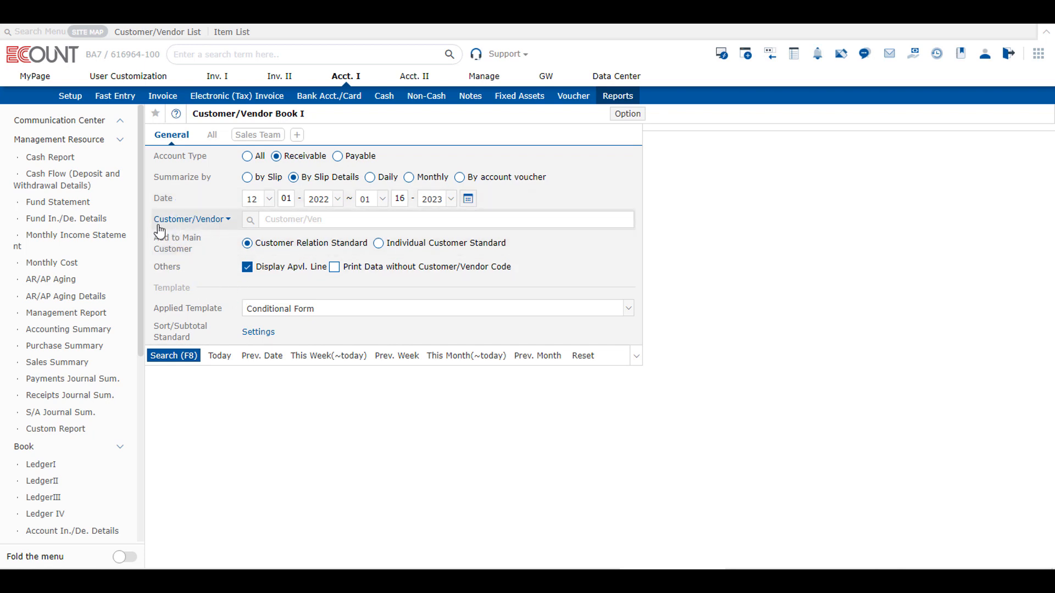
left_click(250, 221)
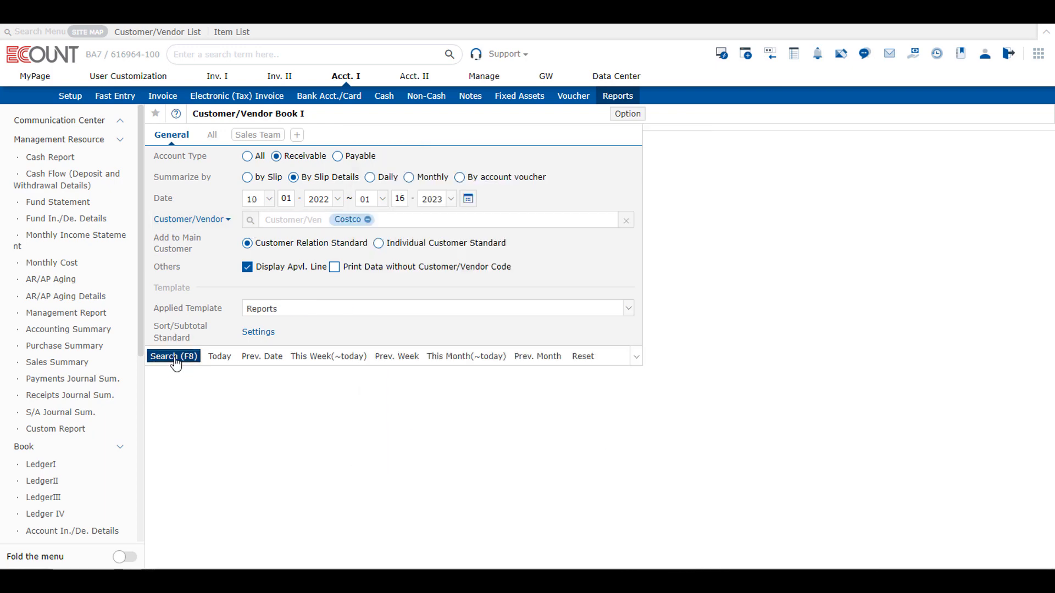
left_click(174, 356)
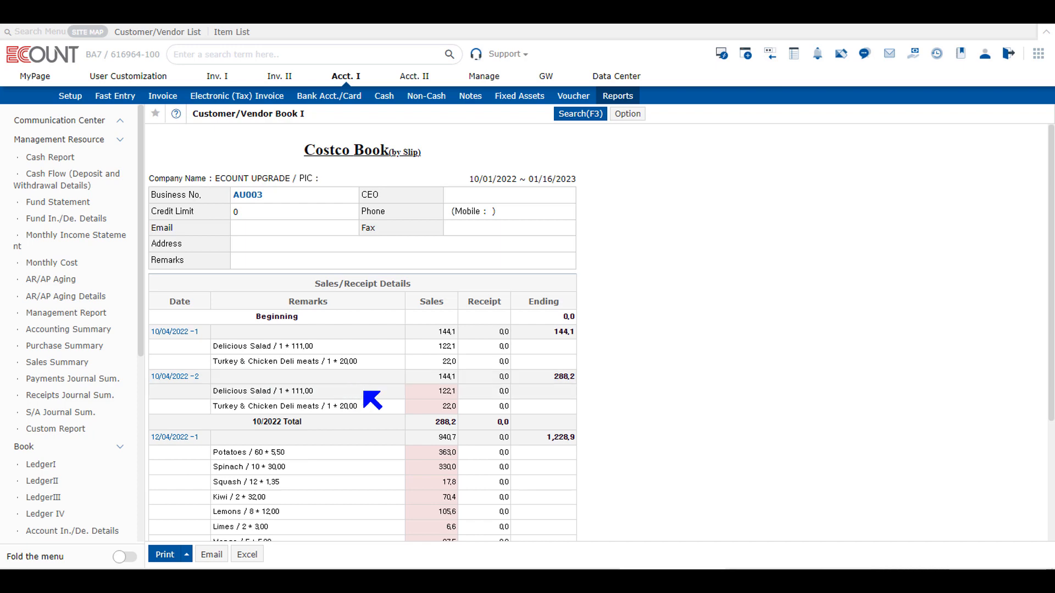
- Examine the Costco book's sales, receipts and running Ending balance from the header down to the grand total
scroll(354, 379, "down", 3)
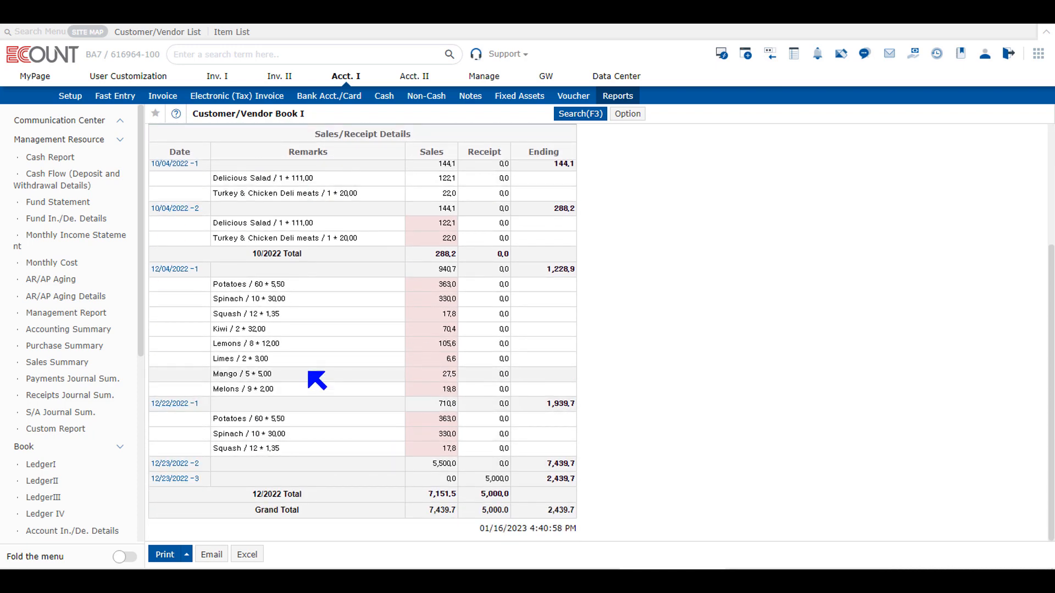
scroll(309, 374, "up", 3)
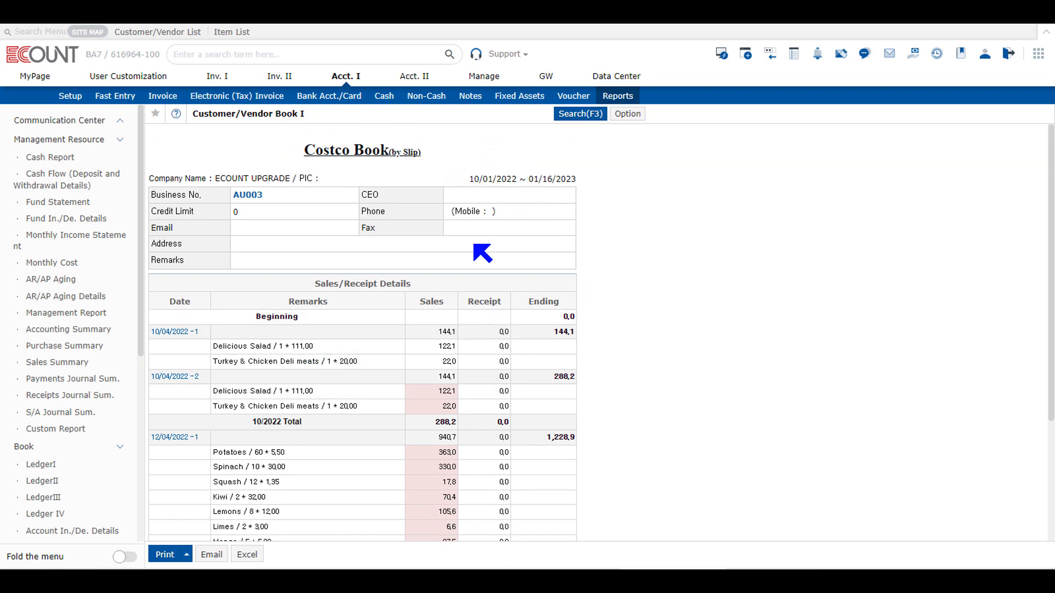
scroll(311, 346, "down", 1)
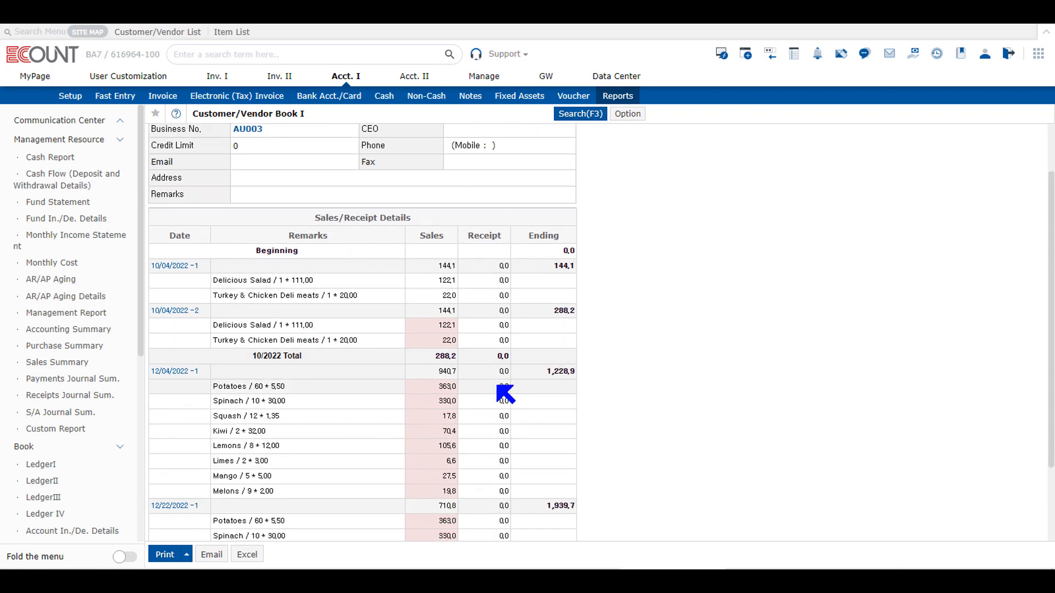
double_click(546, 235)
scroll(582, 296, "down", 1)
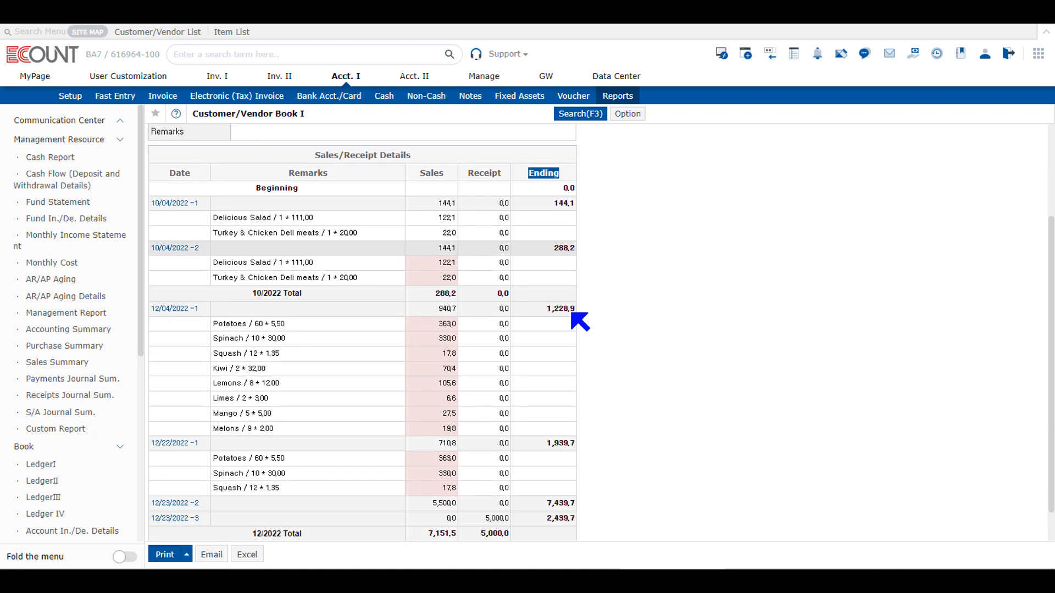
scroll(572, 313, "down", 1)
left_click_drag(547, 510, 570, 506)
left_click(603, 512)
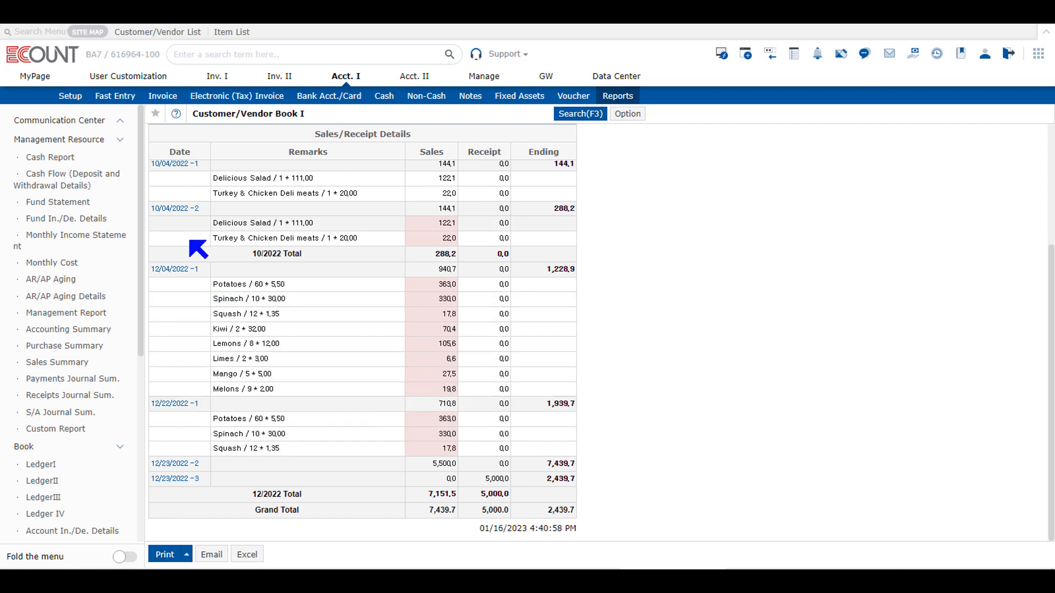
- View the 12/04/2022 -1 sales slip from the Costco book, close it, and check the items in the Remarks column
left_click(187, 271)
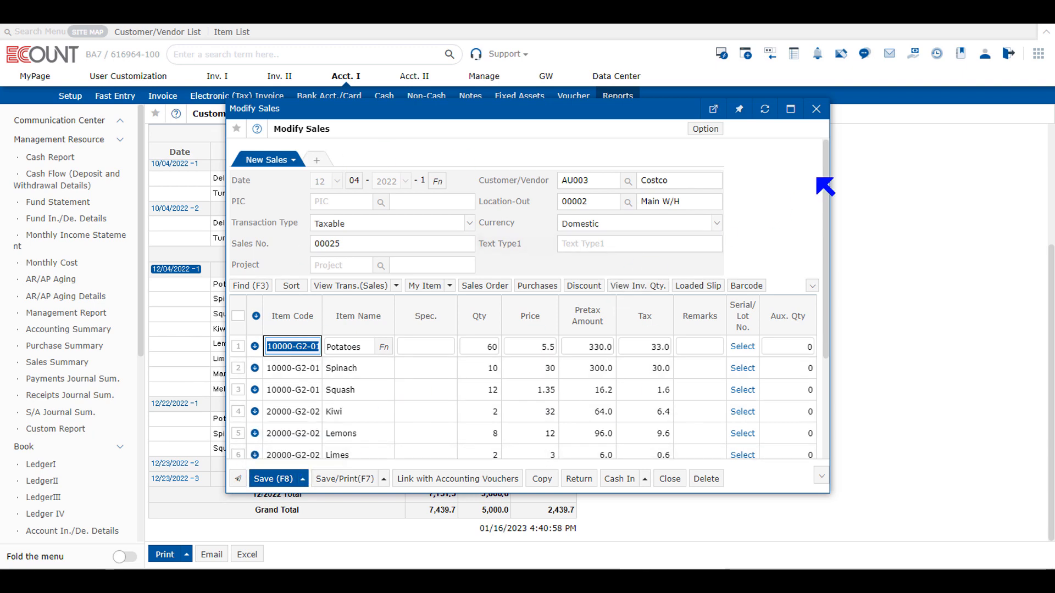
left_click(816, 109)
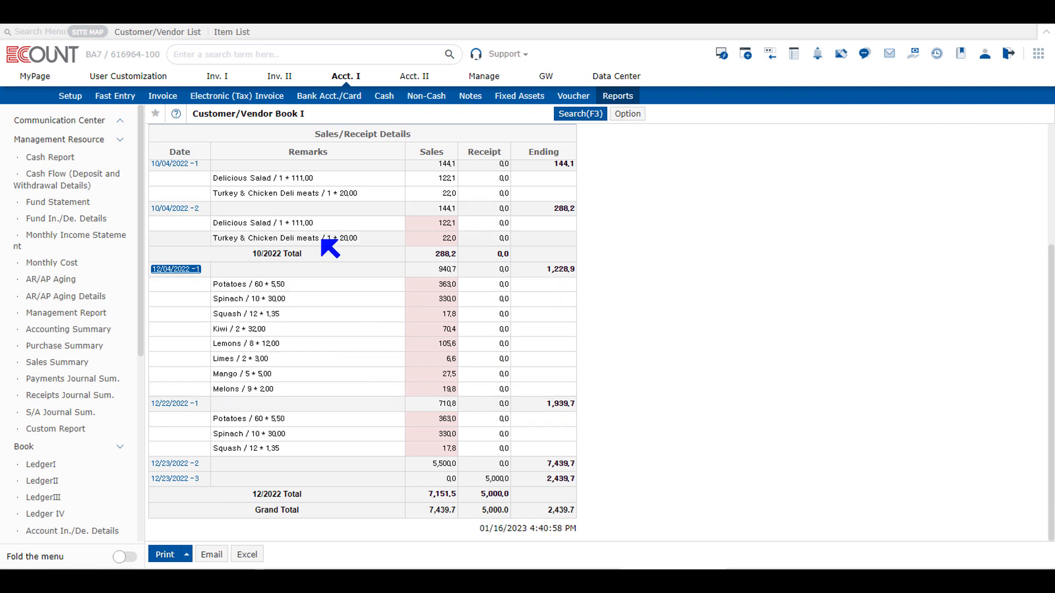
double_click(328, 152)
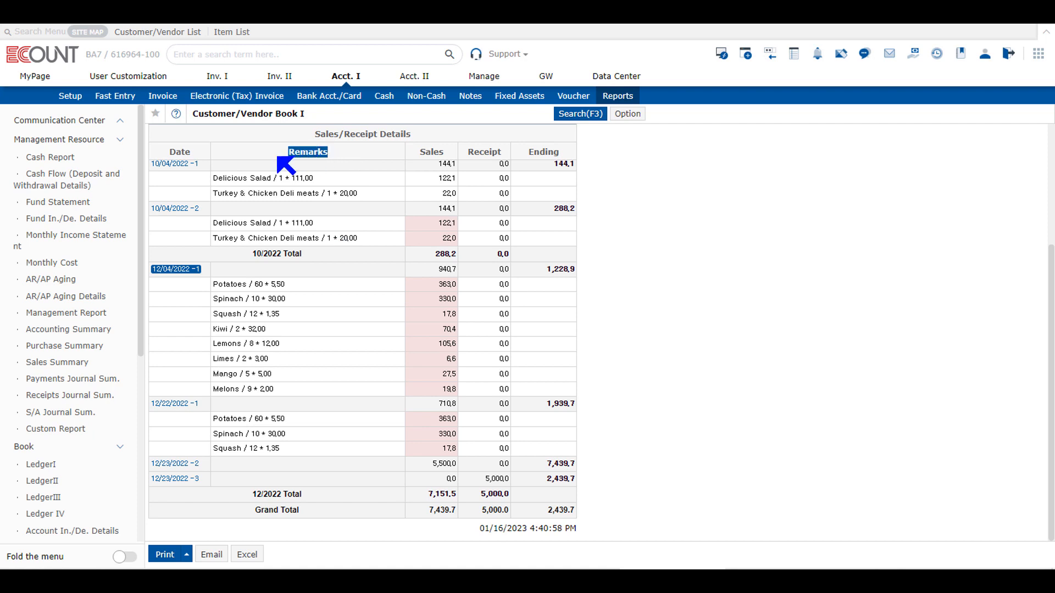
left_click(267, 291)
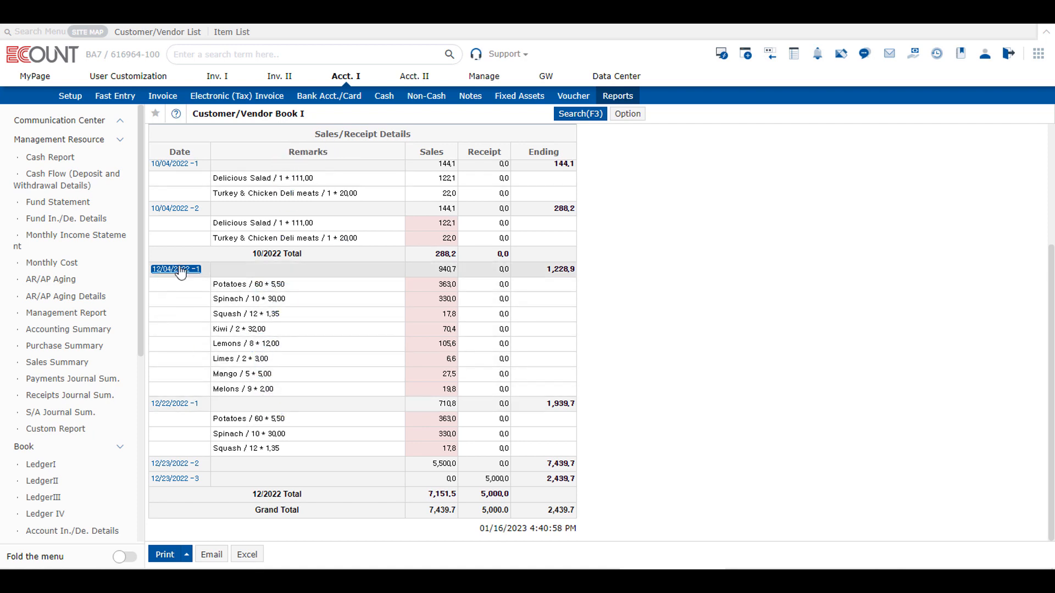
- Compare the 10/04/2022 -2 sales slip with the 12/23/2022 -2 sales invoice and its Remarks field, closing each one unchanged
left_click(187, 209)
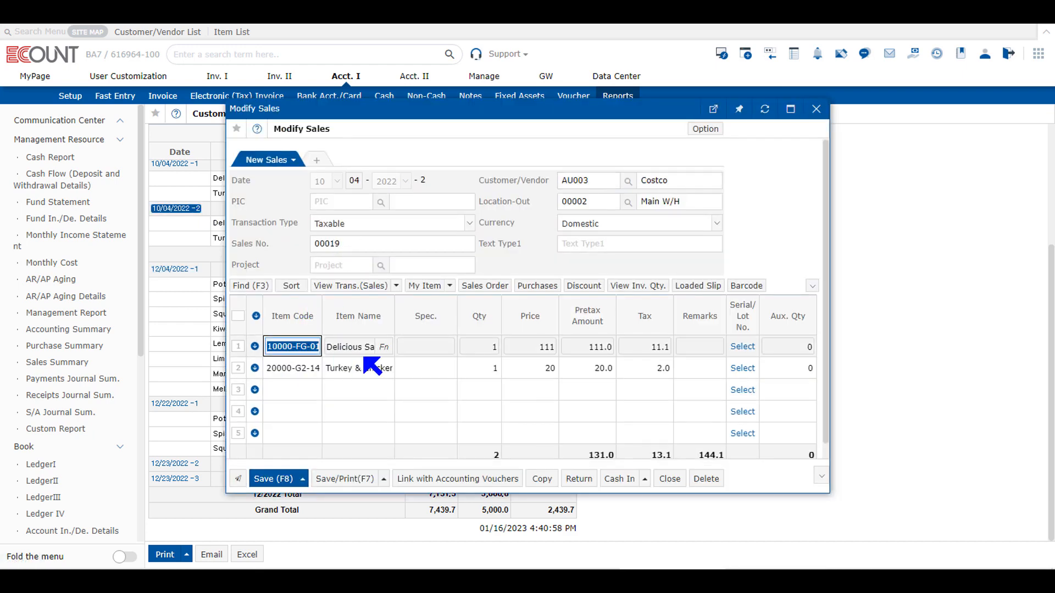
left_click(659, 481)
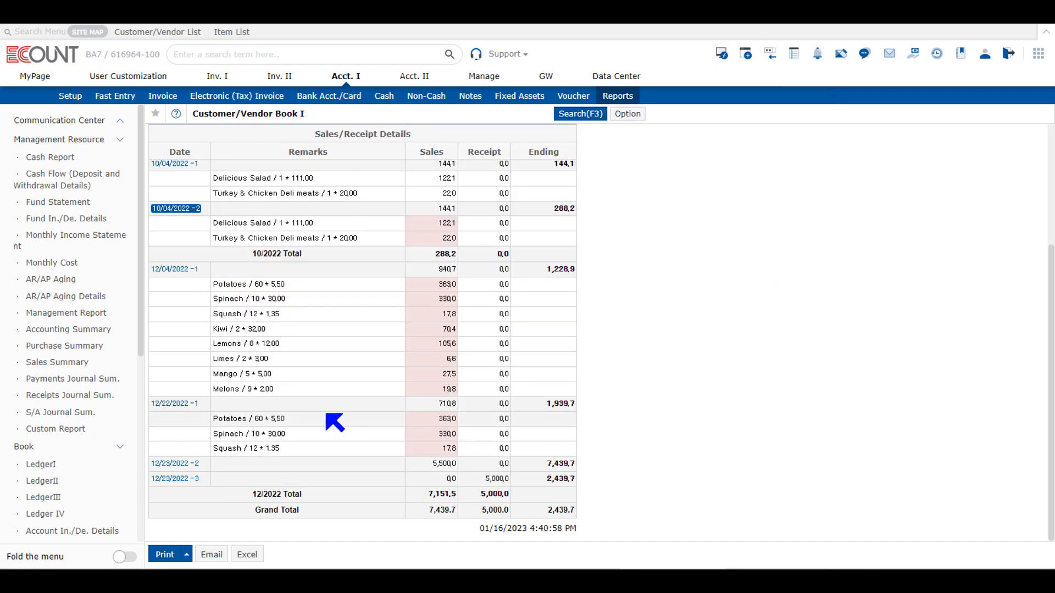
left_click(174, 464)
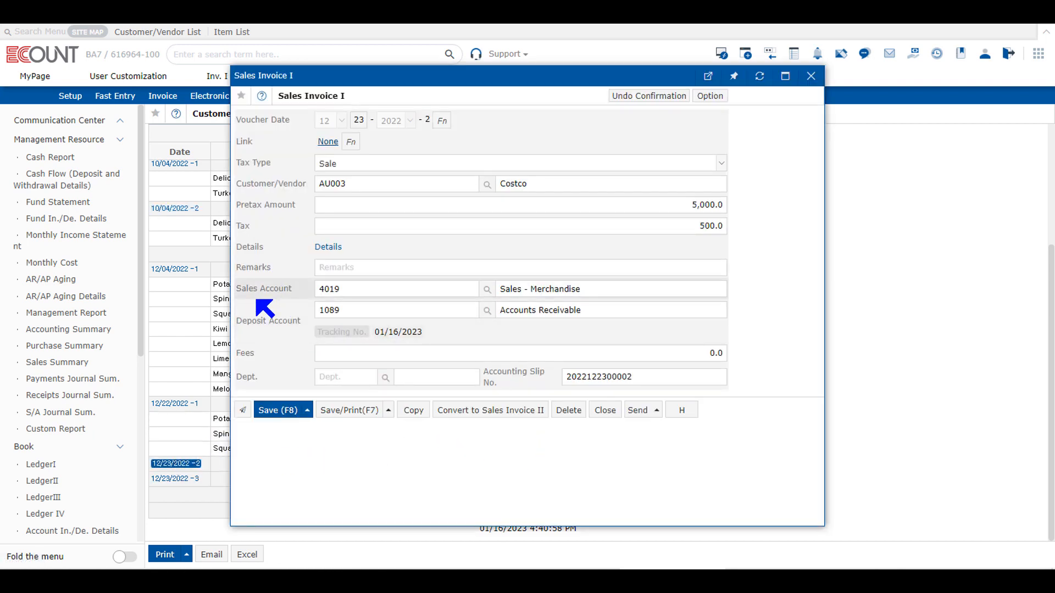
left_click_drag(236, 269, 278, 273)
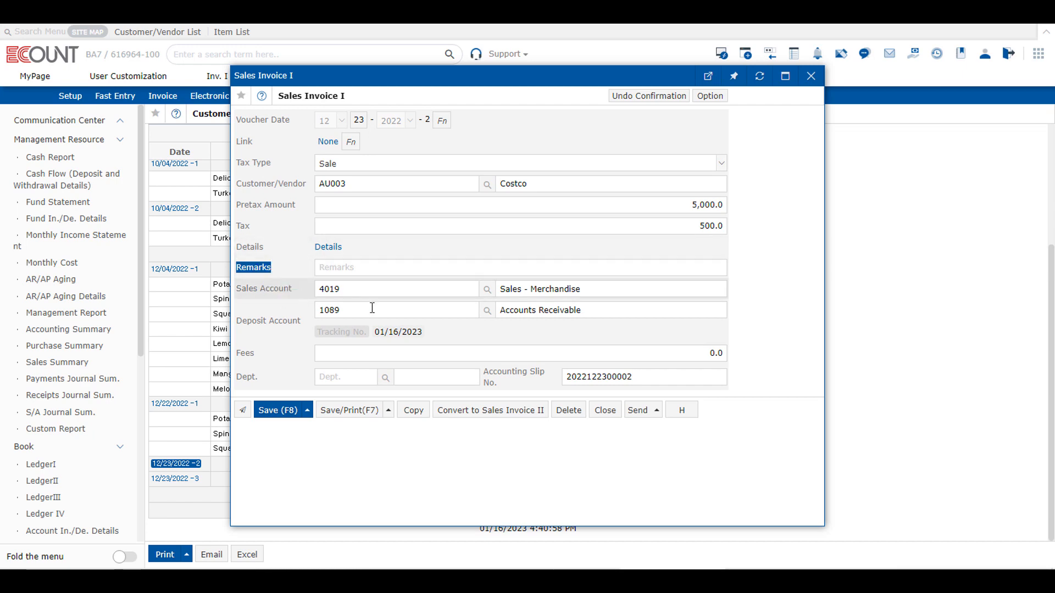
left_click(811, 75)
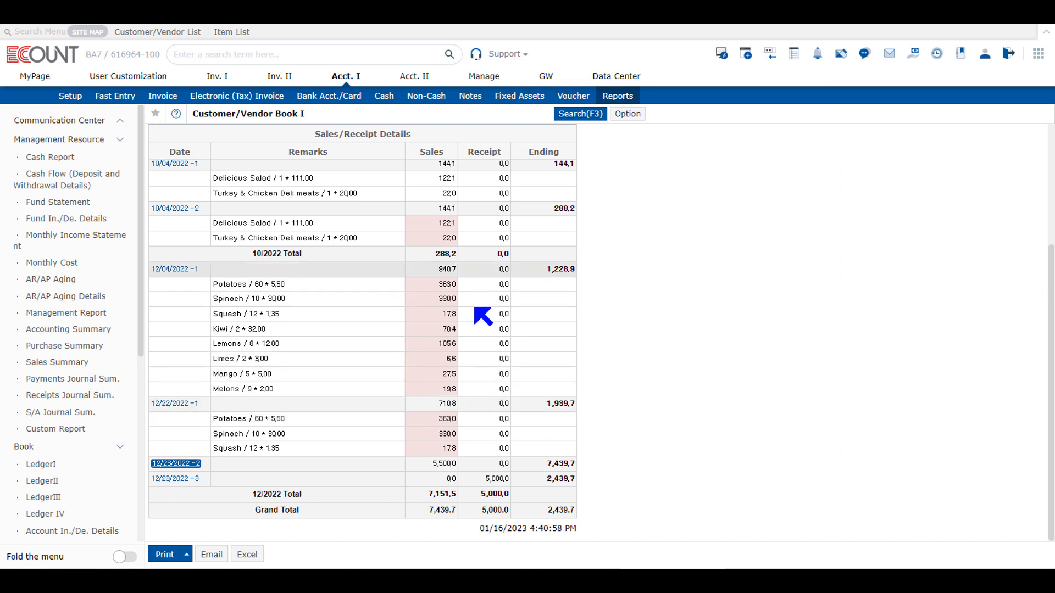
left_click(193, 209)
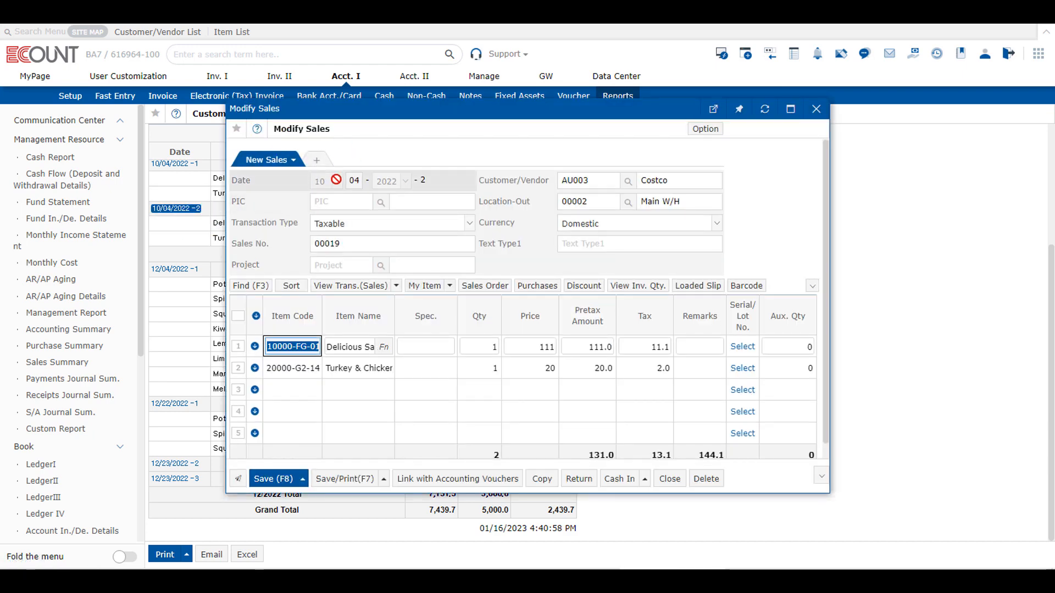
left_click(815, 110)
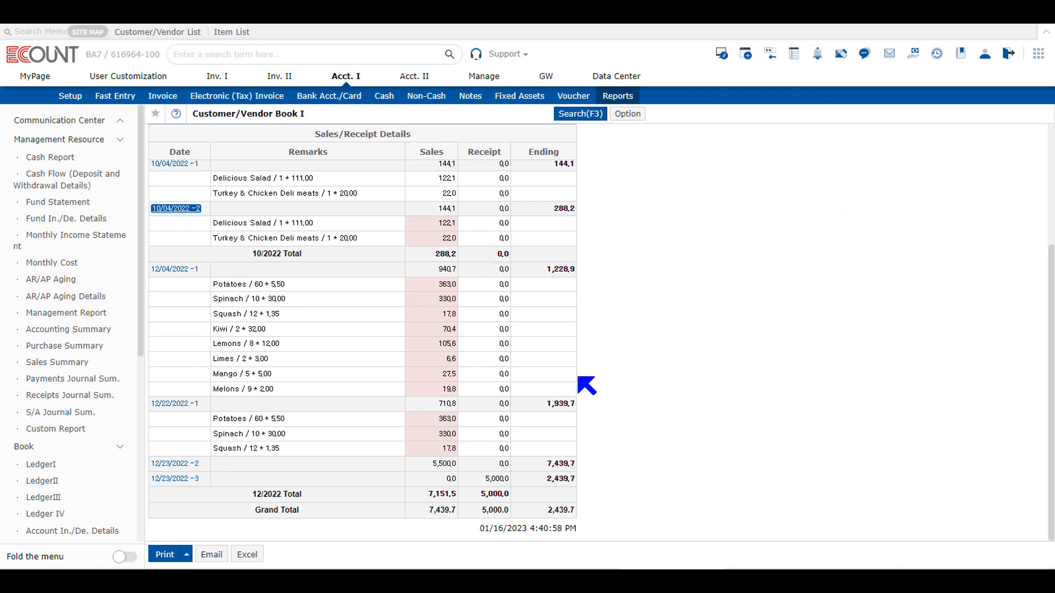
- Rerun the Costco receivable book summarized by slip
left_click(578, 116)
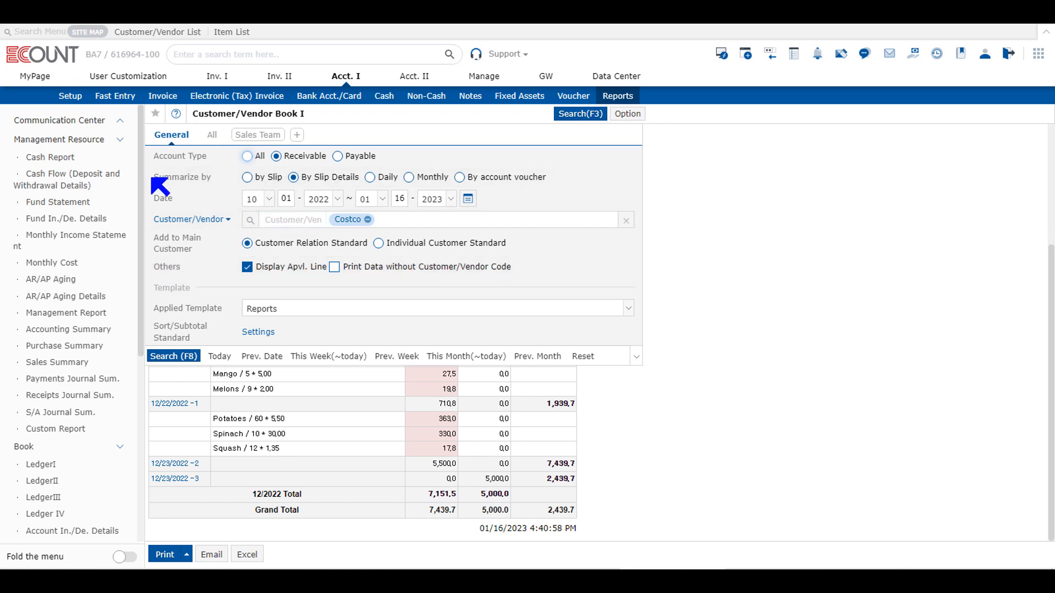
left_click_drag(153, 176, 219, 177)
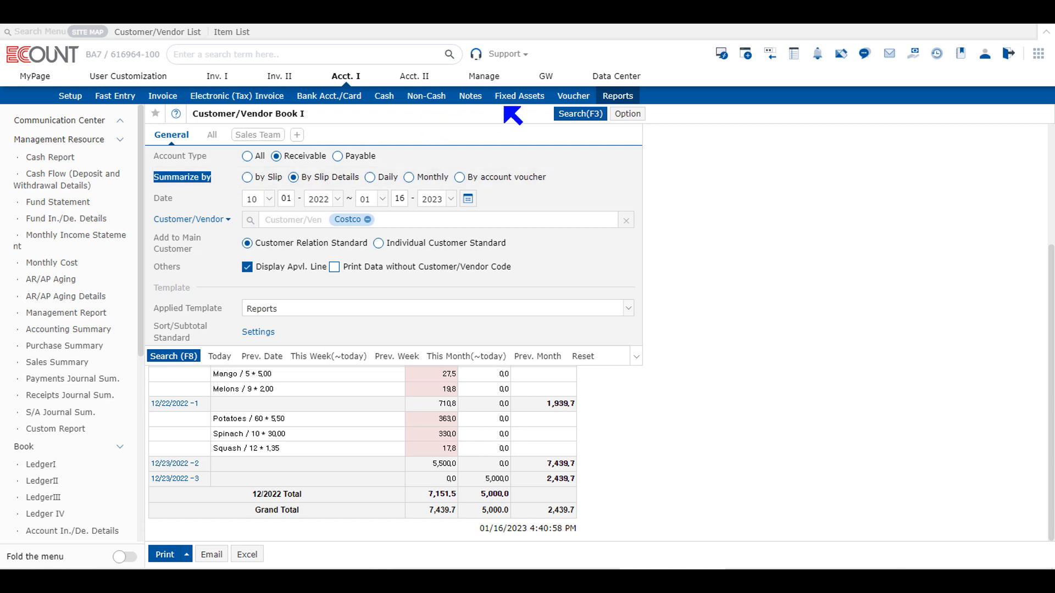
left_click(248, 178)
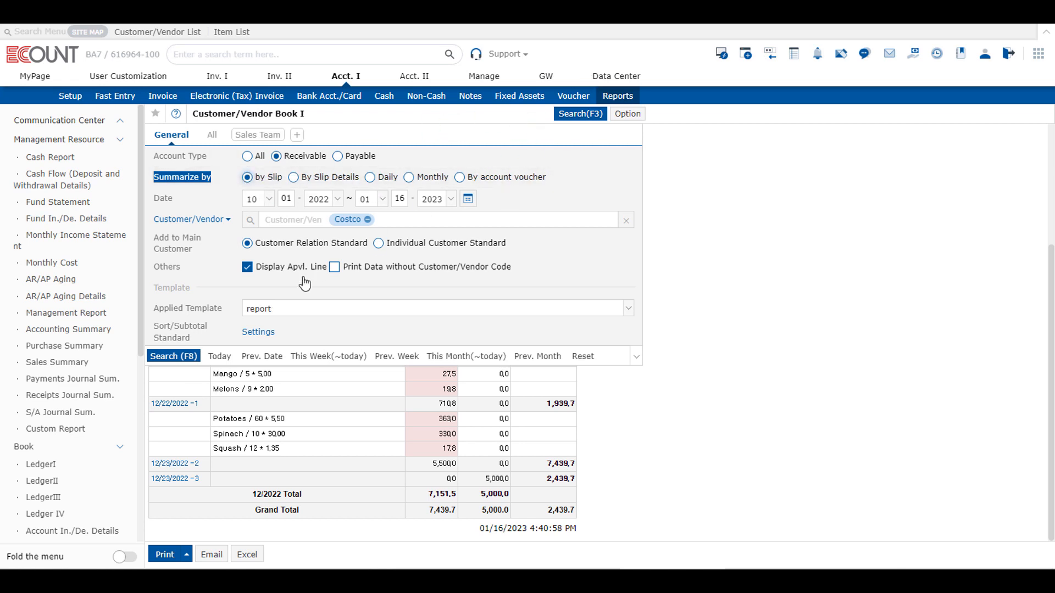
left_click(186, 358)
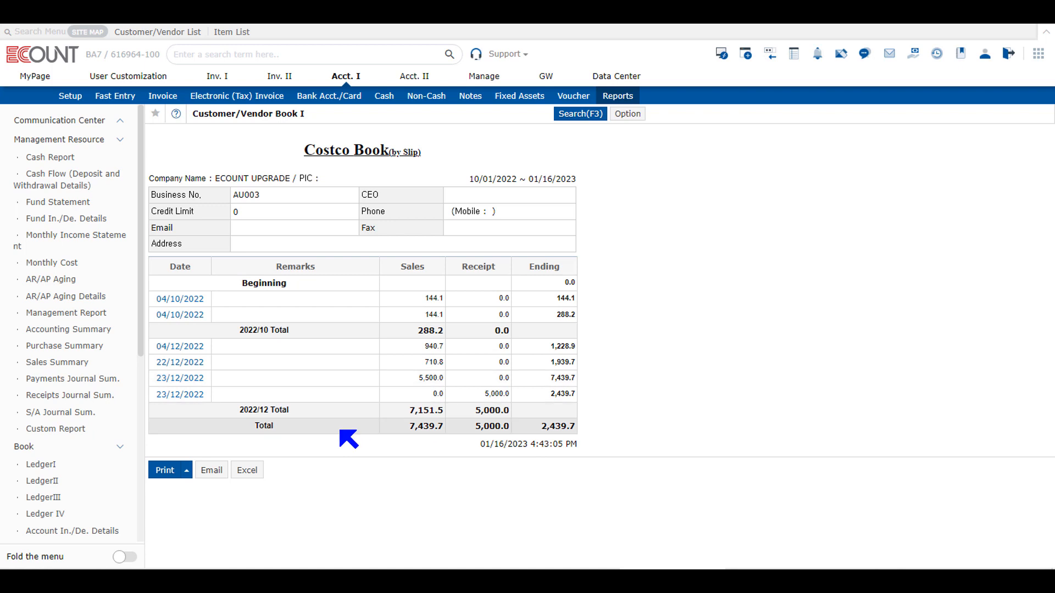
- Rerun the Costco receivable book summarized by account voucher
left_click(578, 114)
left_click(409, 177)
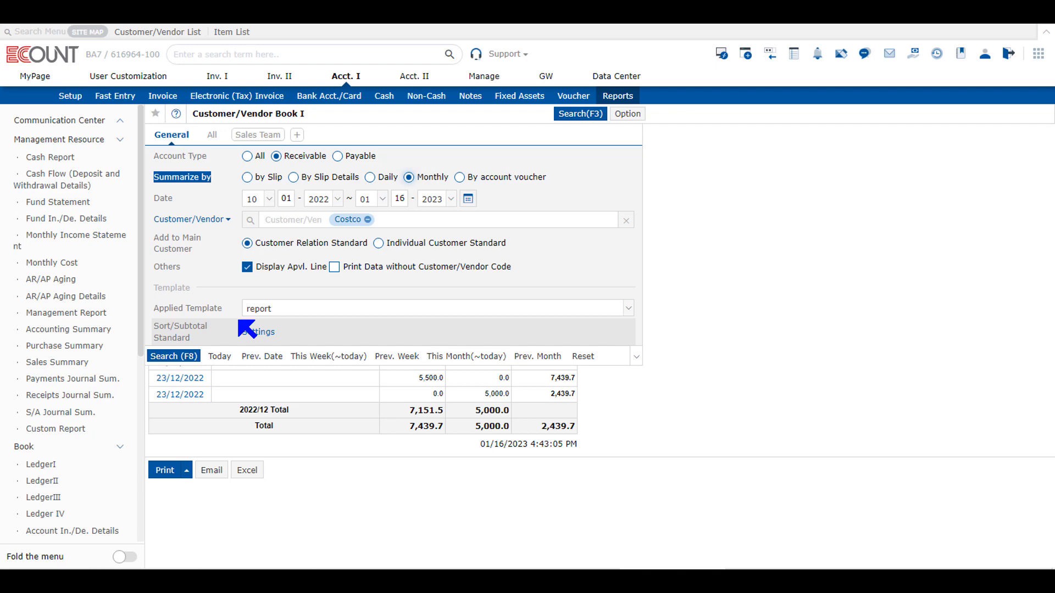
left_click(481, 176)
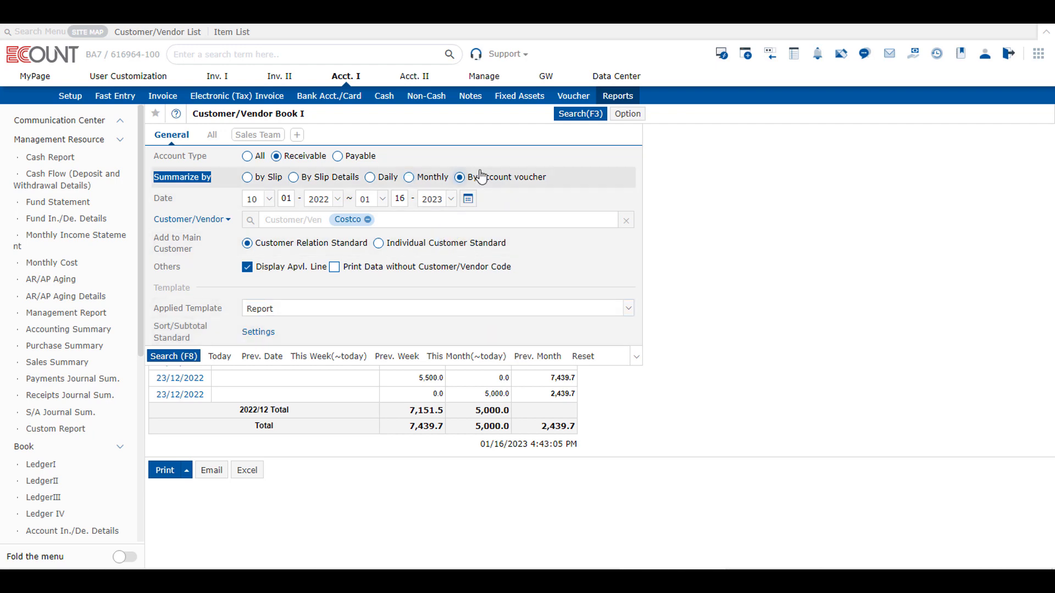
left_click(174, 356)
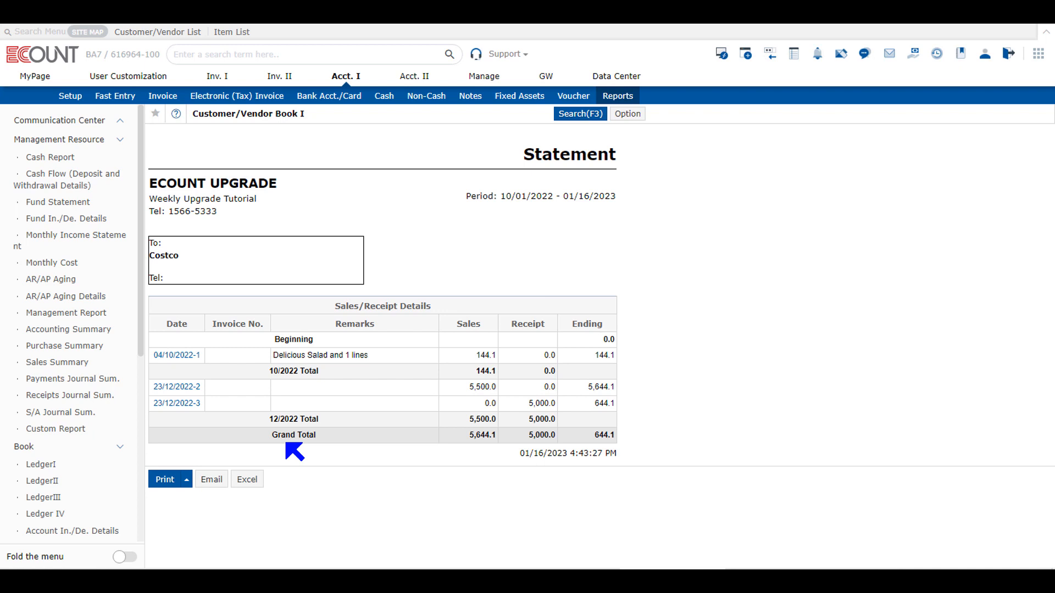
- Check the Add to Main Customer search option and view Relation Setting in the Customer/Vendor List
left_click(582, 114)
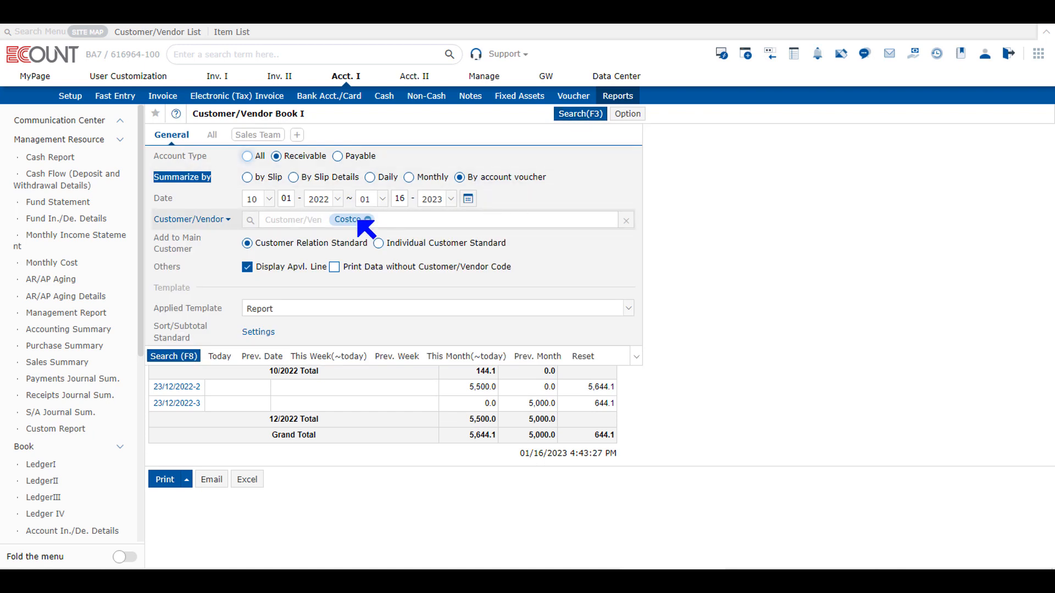
left_click_drag(157, 236, 206, 252)
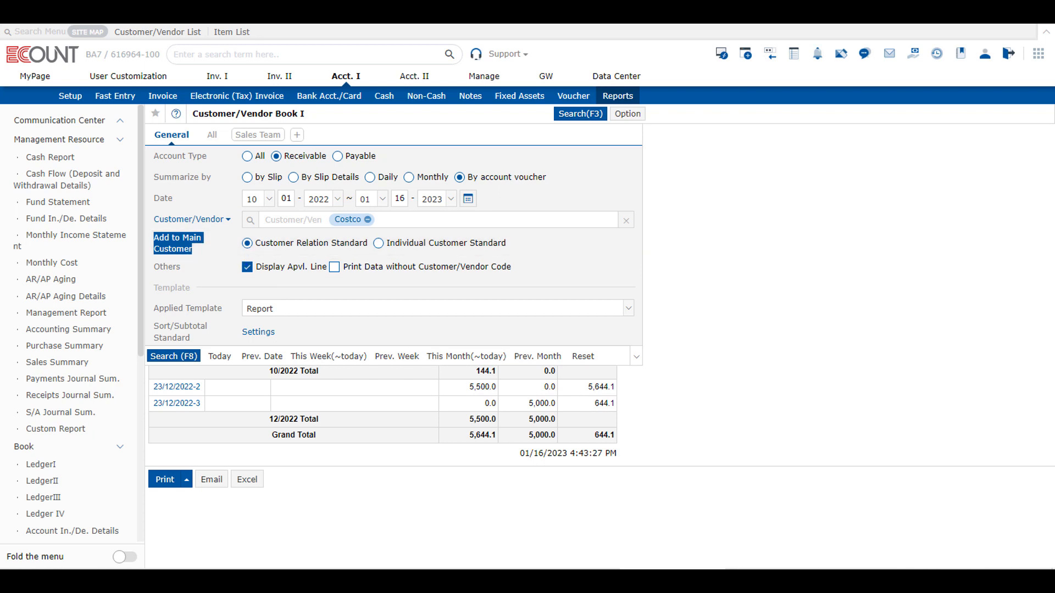
left_click(187, 12)
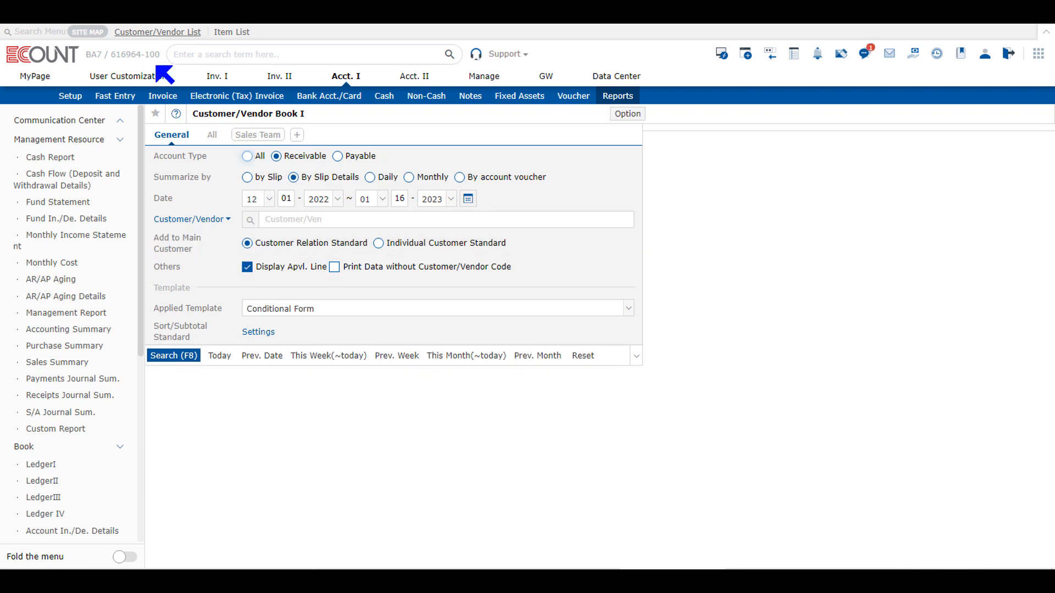
left_click(342, 78)
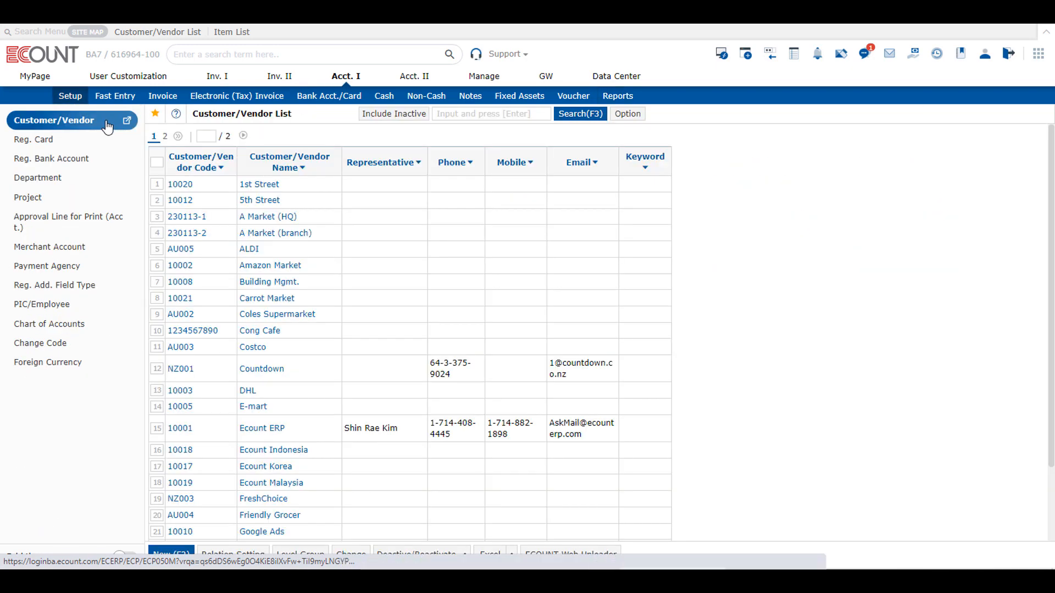
left_click(242, 554)
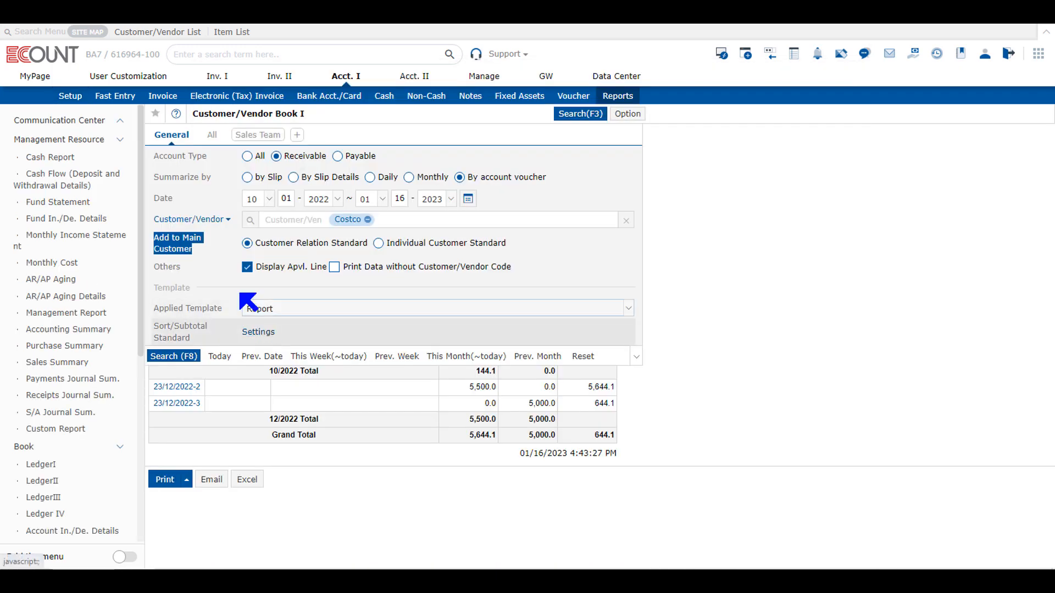
- Run the receivable book with Print Data without Customer/Vendor Code enabled, Display Apvl. Line disabled, and no customer filter
double_click(170, 266)
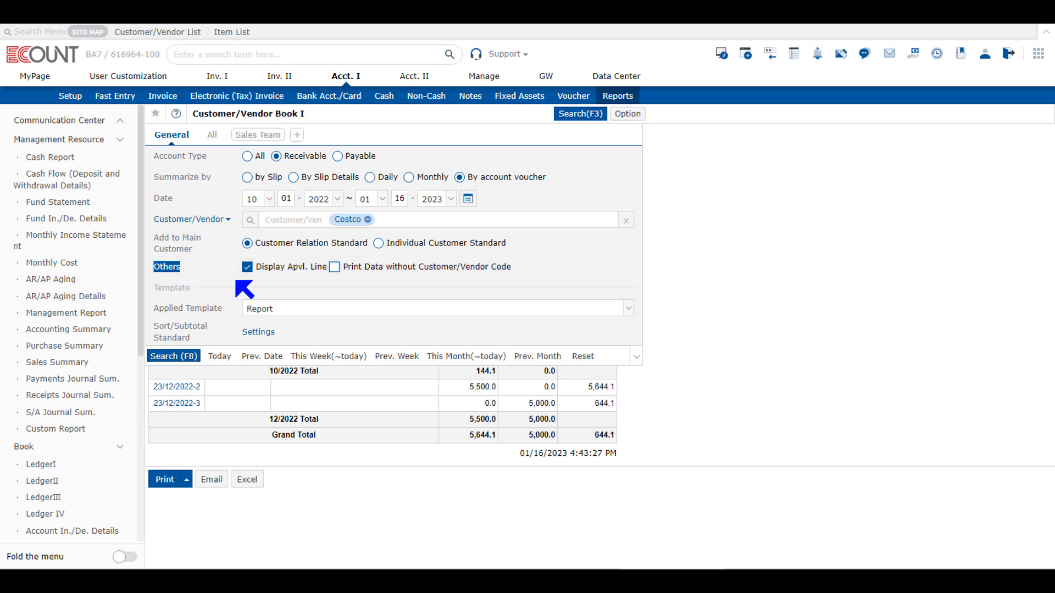
left_click(390, 270)
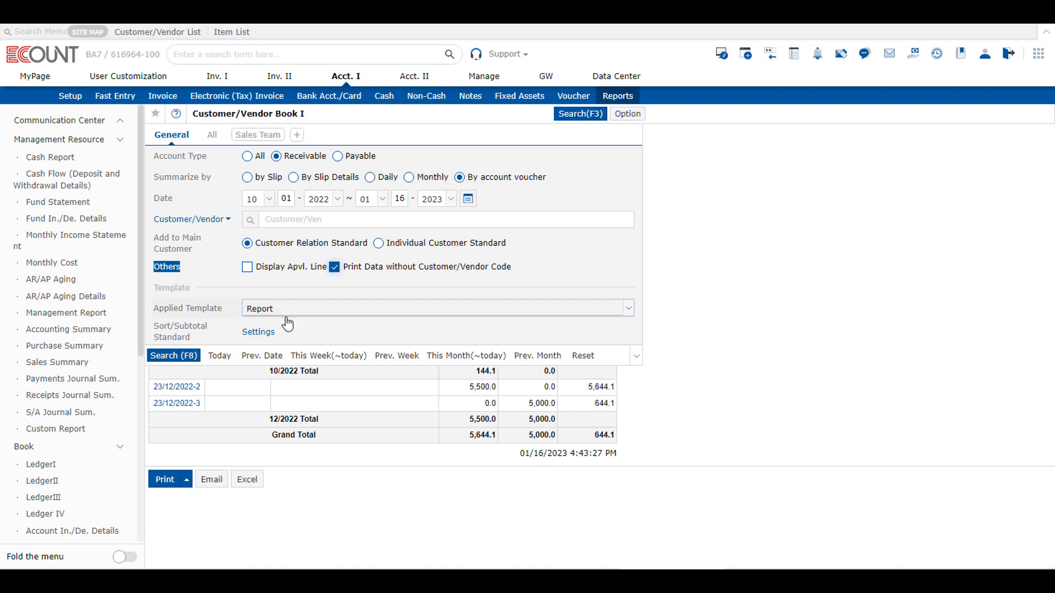
left_click(169, 357)
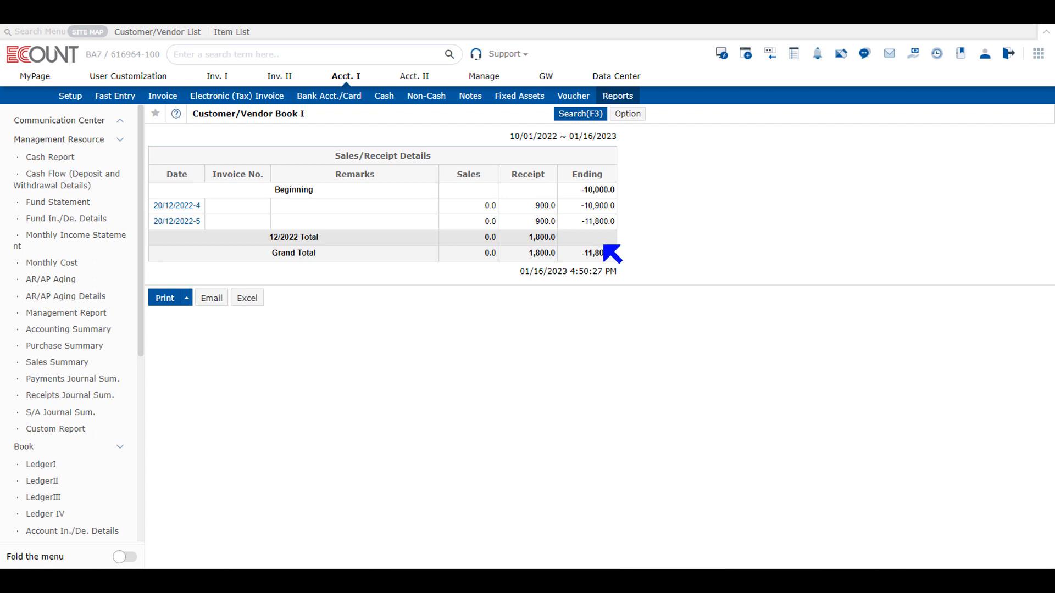
- Assign Costco as the customer/vendor on the 12/20/2022 -4 receipt journal entry and save it
left_click(186, 209)
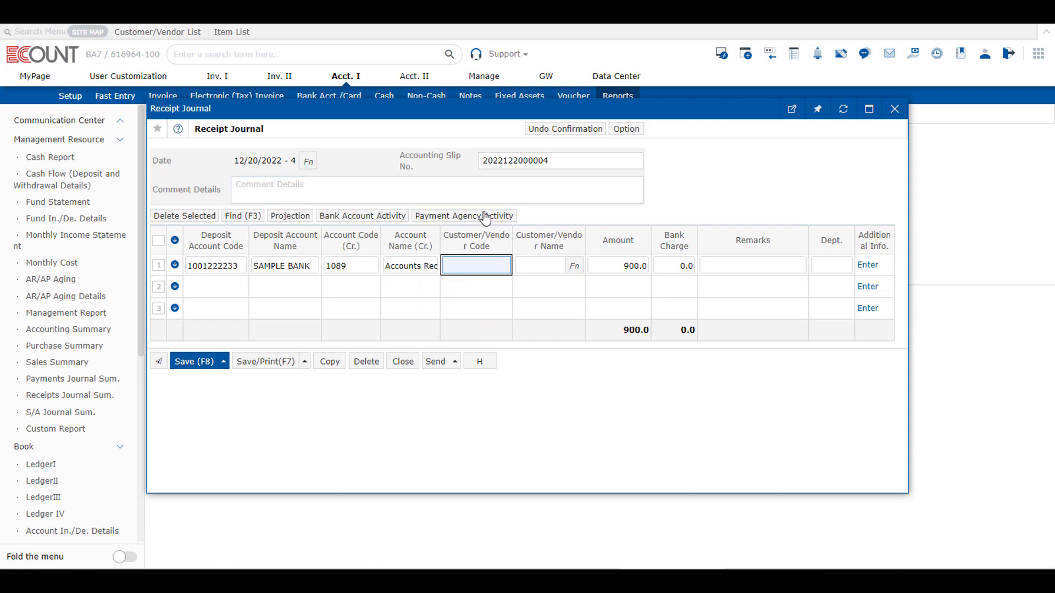
left_click(468, 242)
left_click_drag(450, 237, 505, 245)
left_click(531, 243)
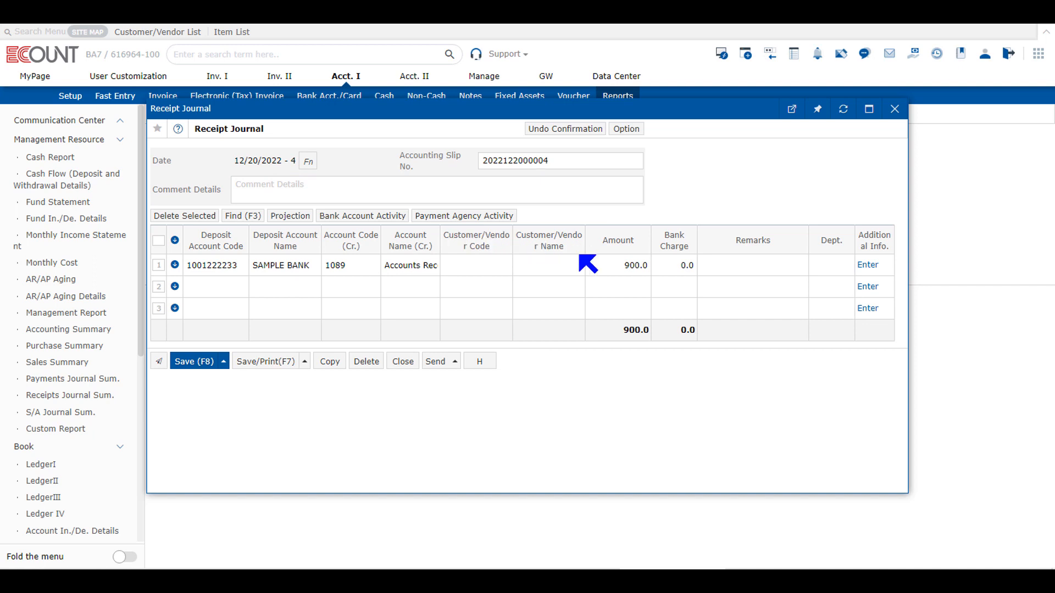
left_click(489, 268)
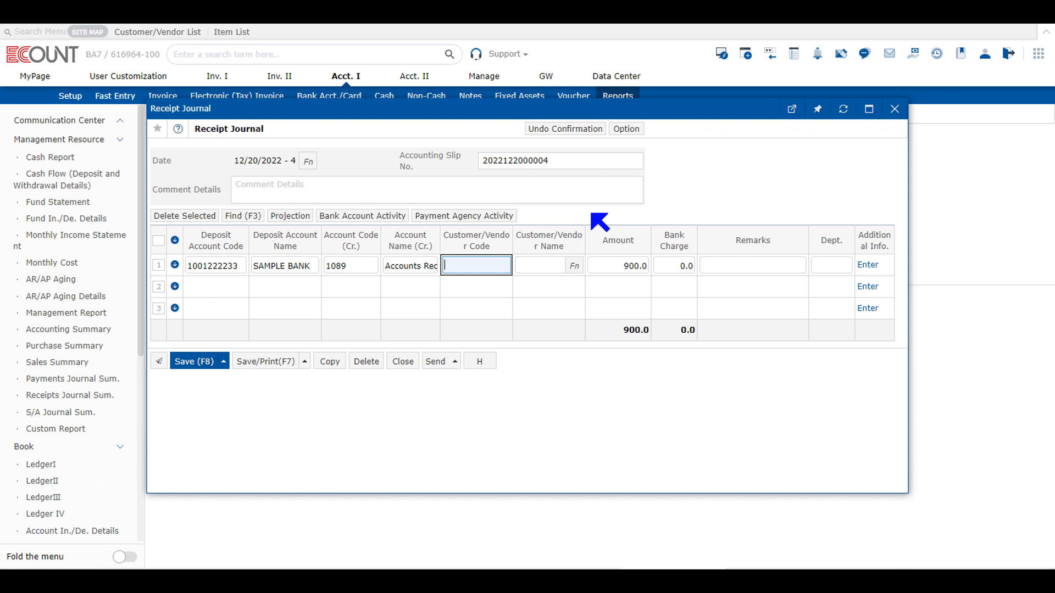
type("costco")
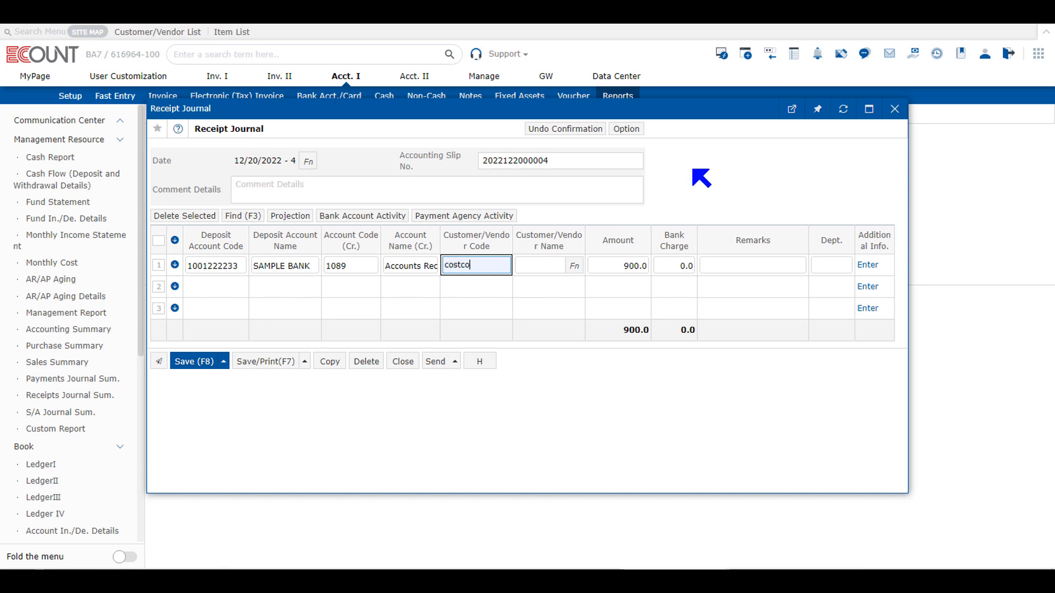
key("Return")
left_click(193, 360)
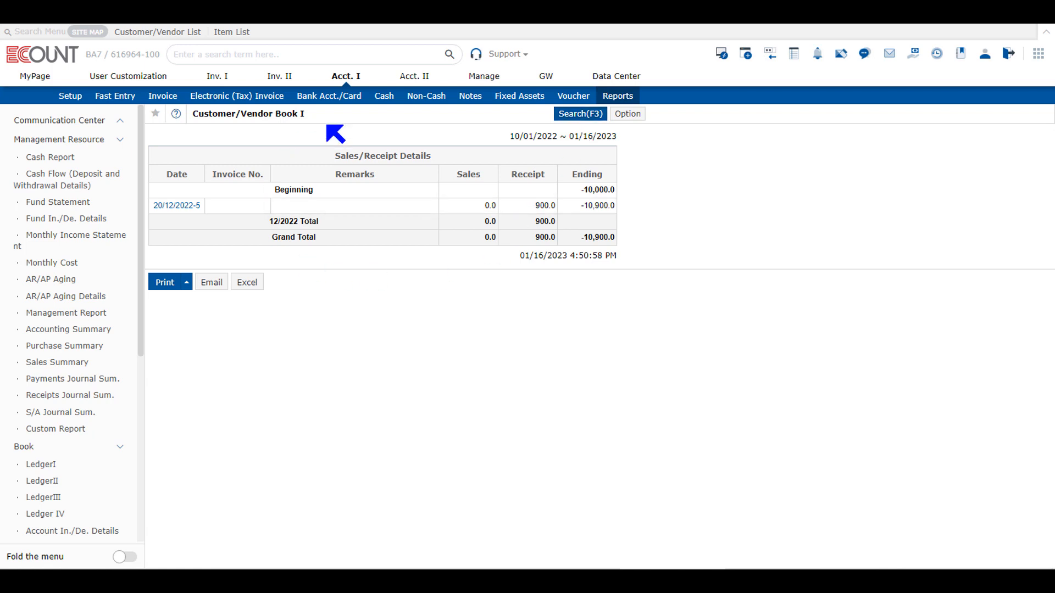
- Open the Customer/Vendor Book II report and check its date range calendar without changing the period
left_click(619, 98)
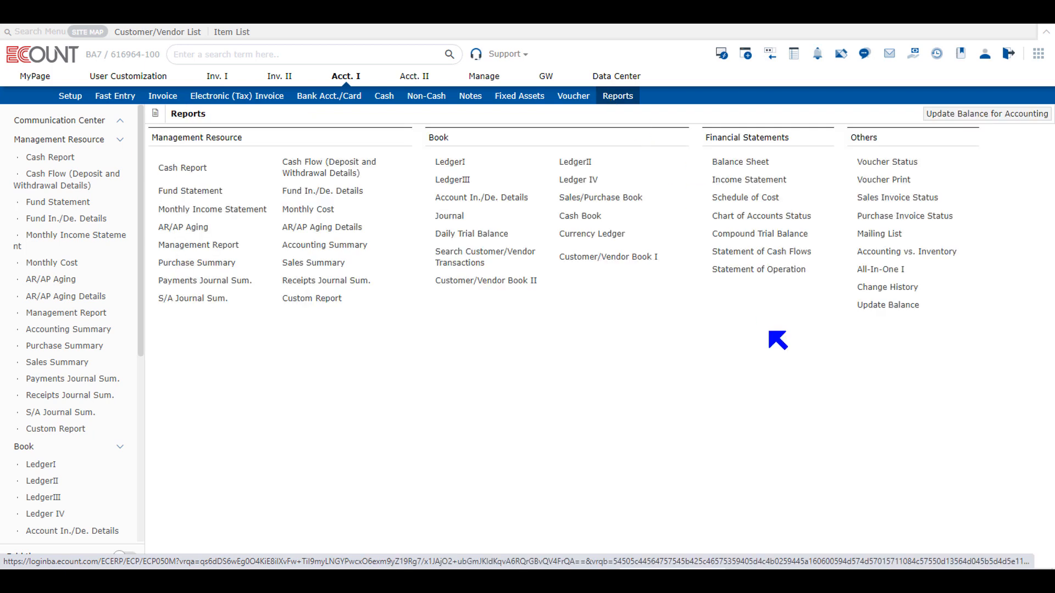
left_click(484, 282)
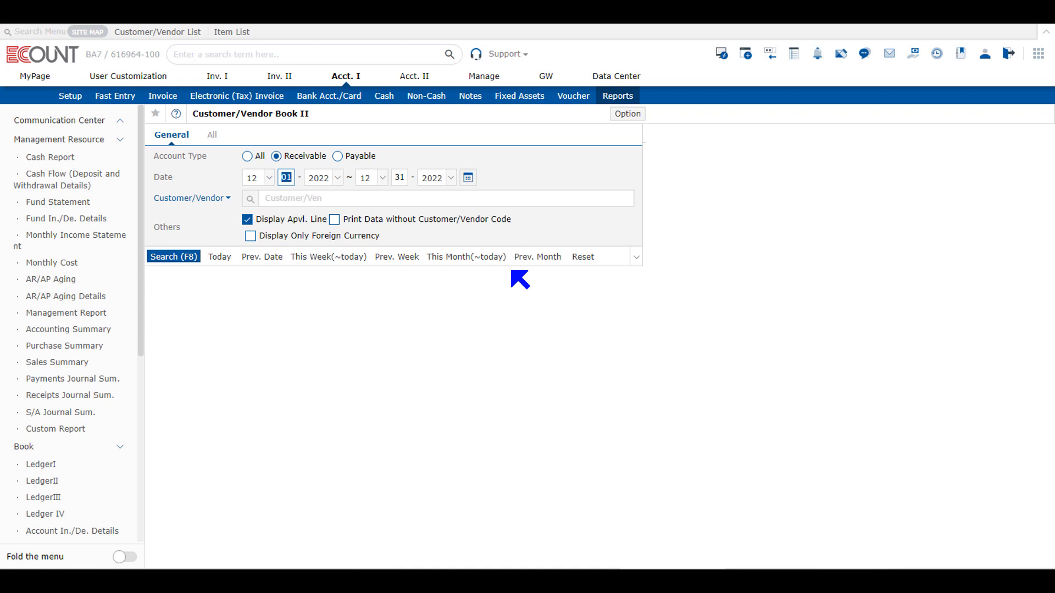
left_click(467, 177)
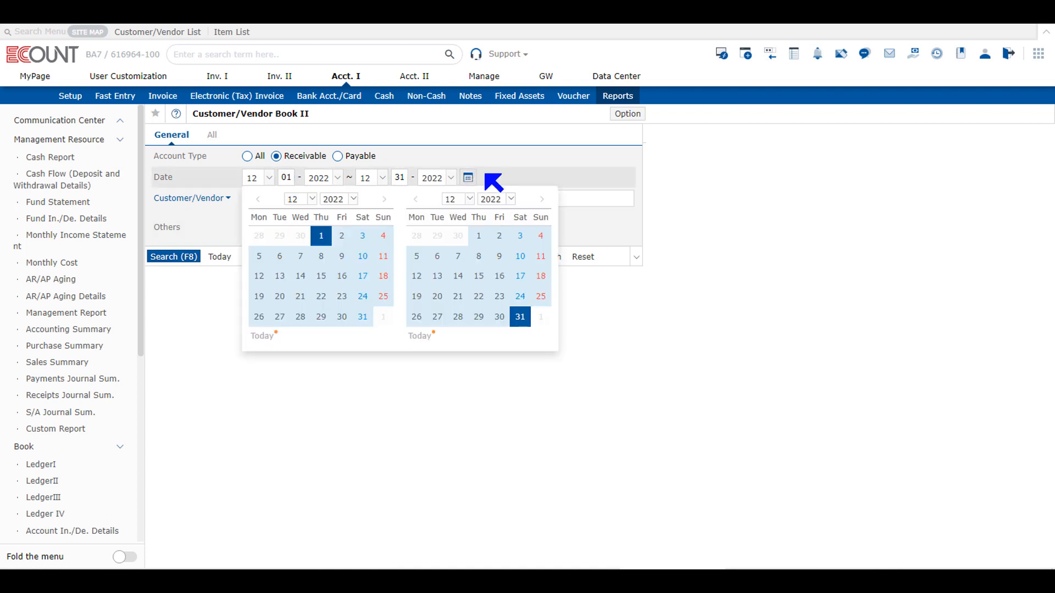
left_click(412, 357)
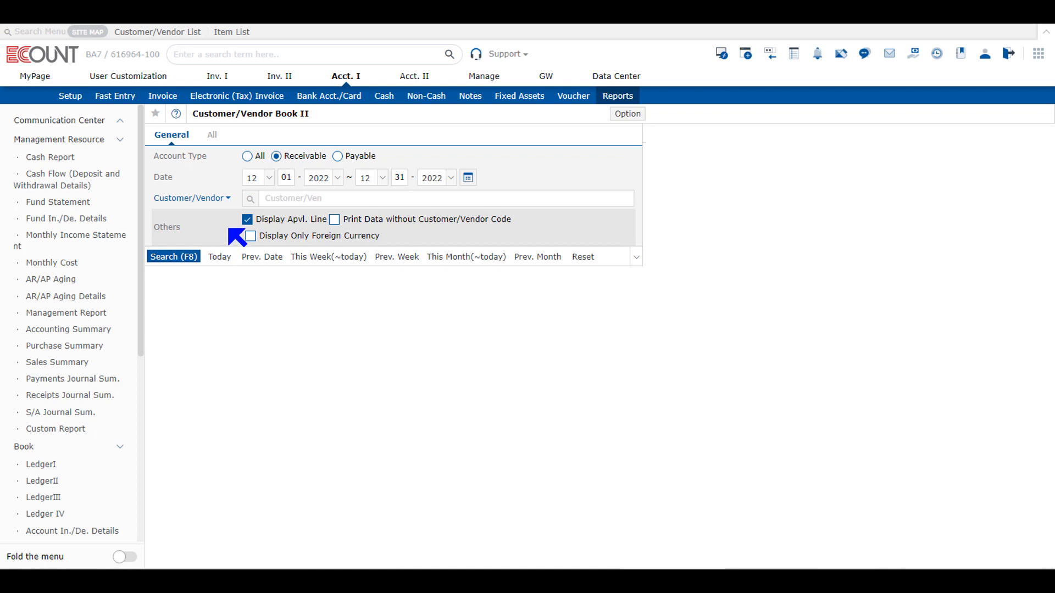
- Filter Customer/Vendor Book II by Costco and run the receivable report
left_click(286, 198)
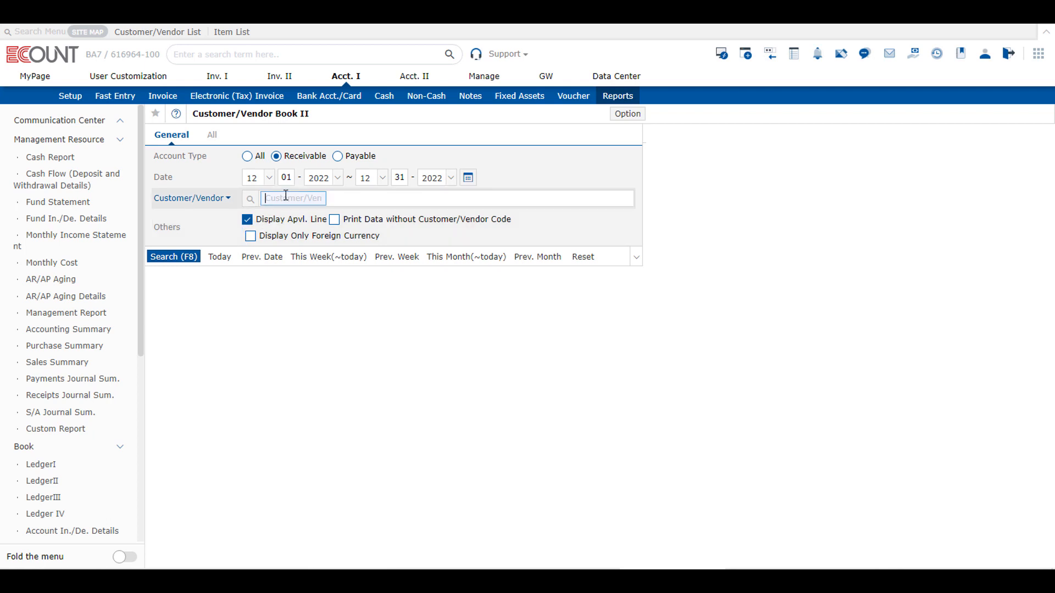
type("cost")
key("Return")
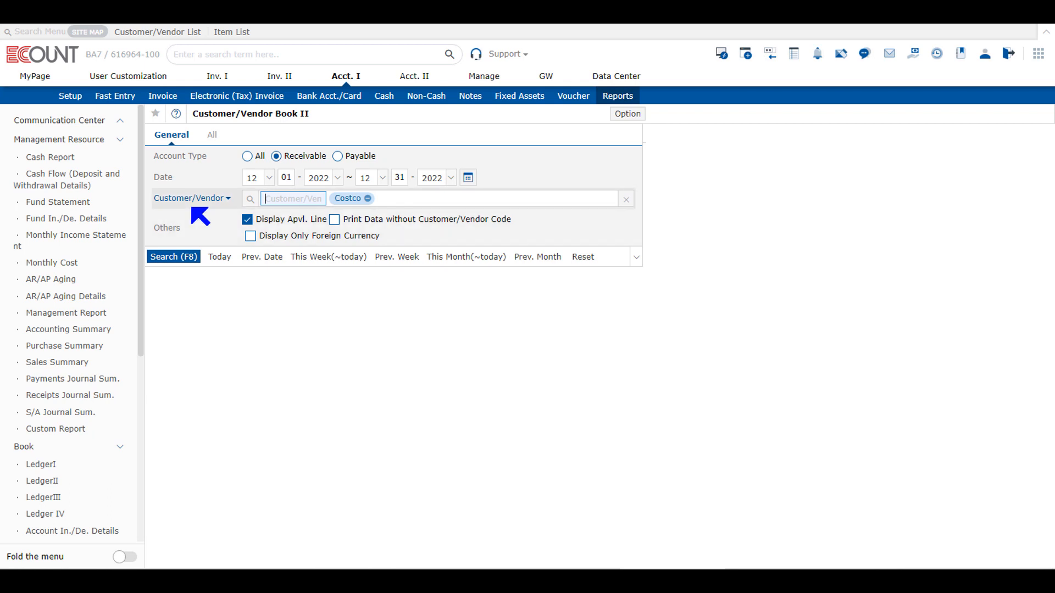
left_click(175, 260)
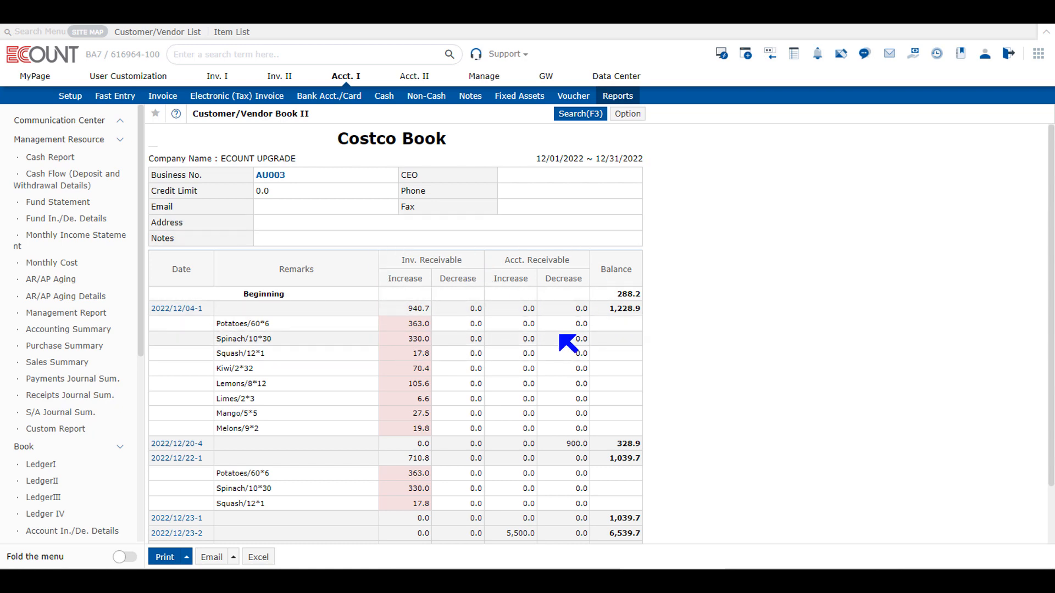
- Examine the item lines and Inv. Receivable increase amounts in the Costco book down to the grand total
scroll(528, 352, "down", 1)
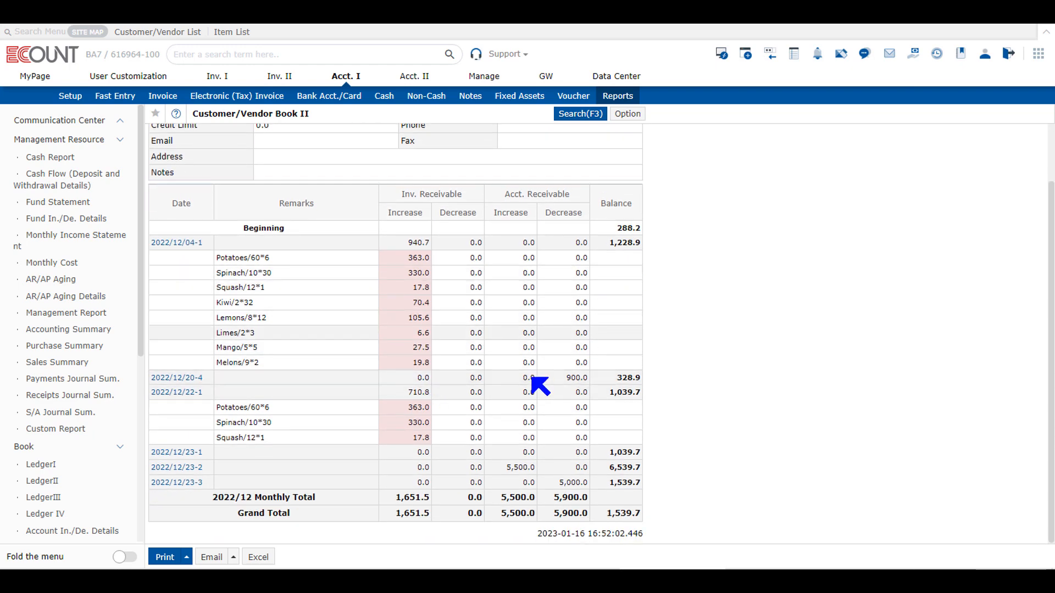
double_click(431, 292)
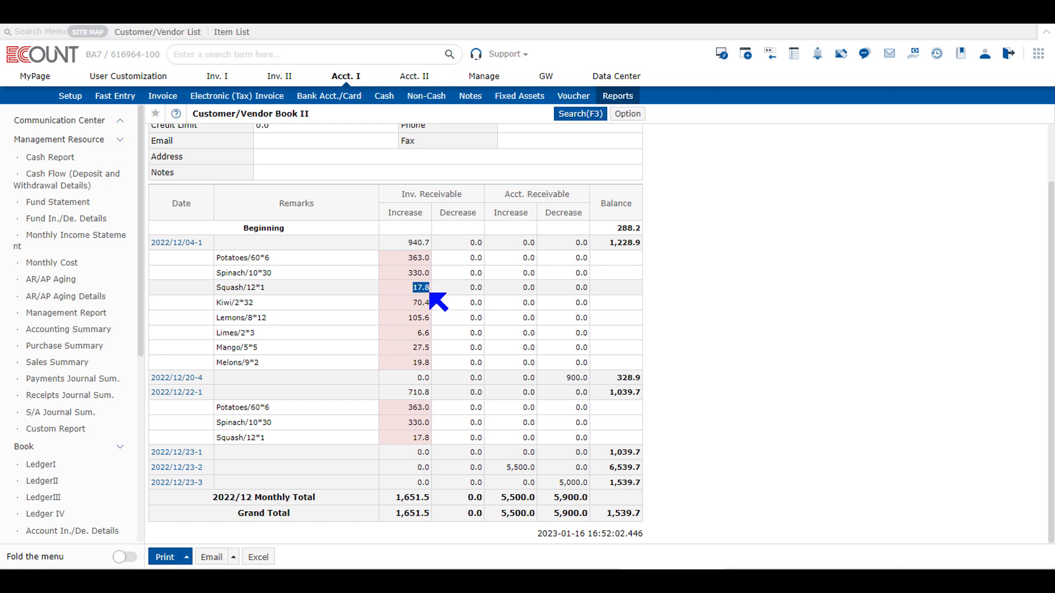
left_click(412, 331)
left_click_drag(388, 333, 425, 336)
left_click(412, 368)
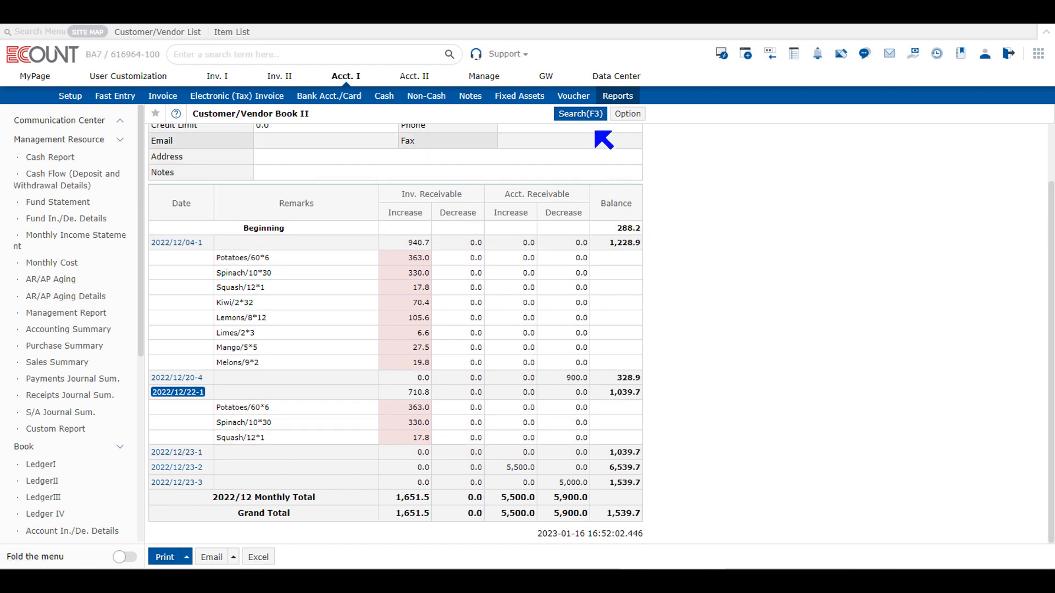
- Enable Display Only Foreign Currency and disable Display Apvl. Line in the Customer/Vendor Book II search conditions
left_click(587, 116)
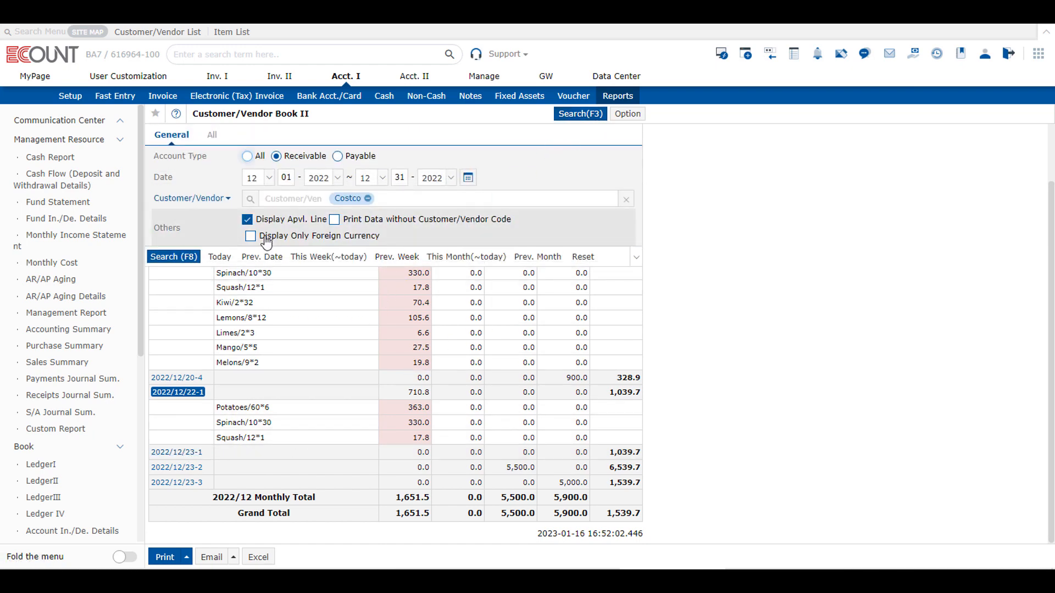
left_click(266, 242)
left_click(248, 220)
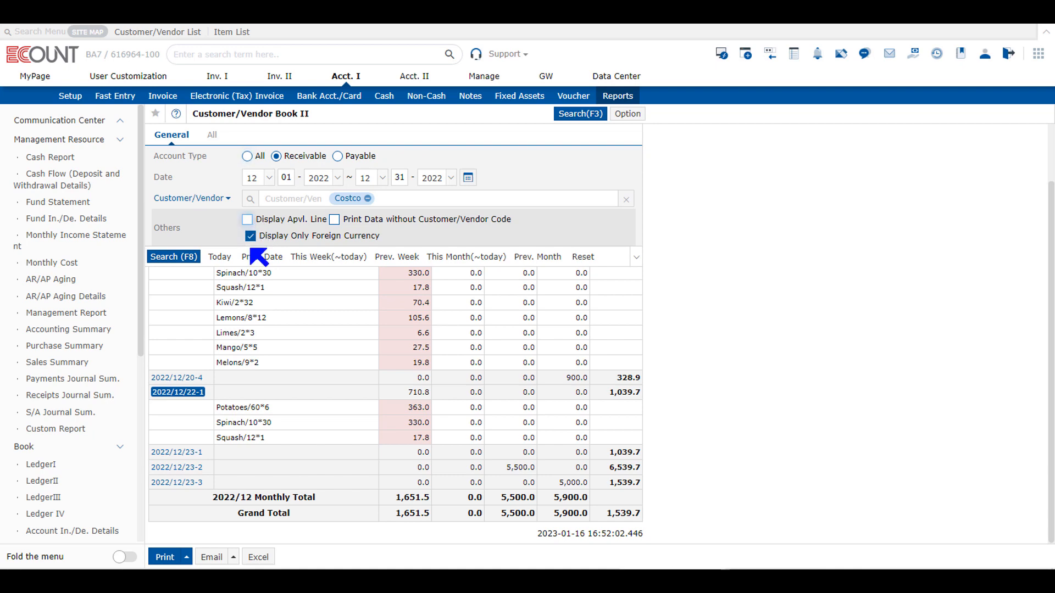